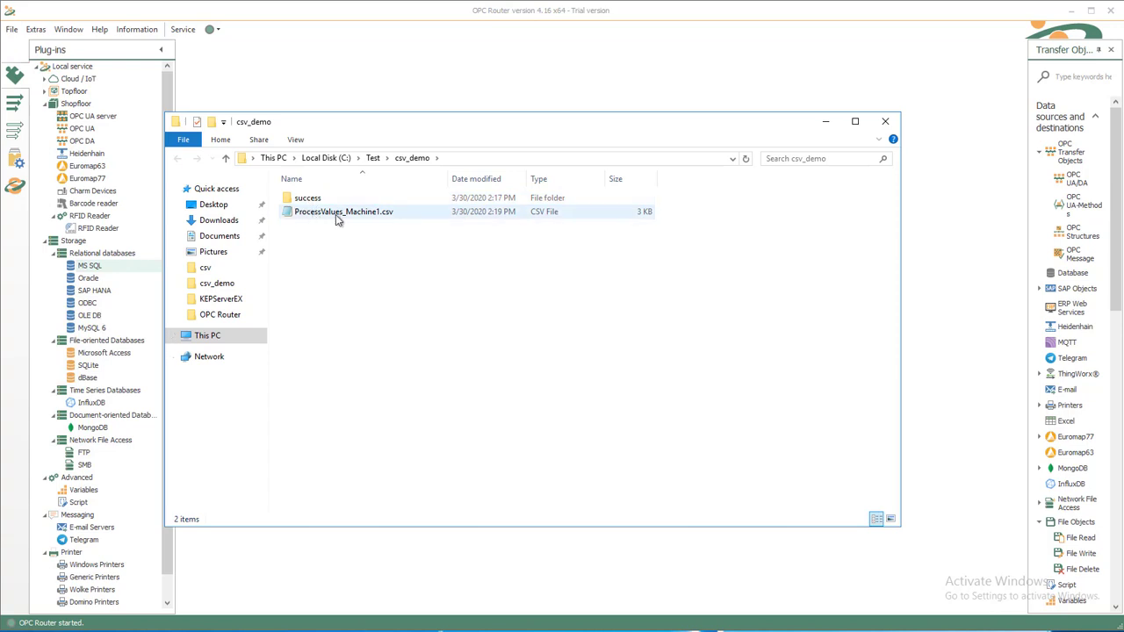
# Minimise the file window, then open the TrainingDB connection of the MS SQL plug-in and review its host and database settings
pyautogui.click(823, 121)
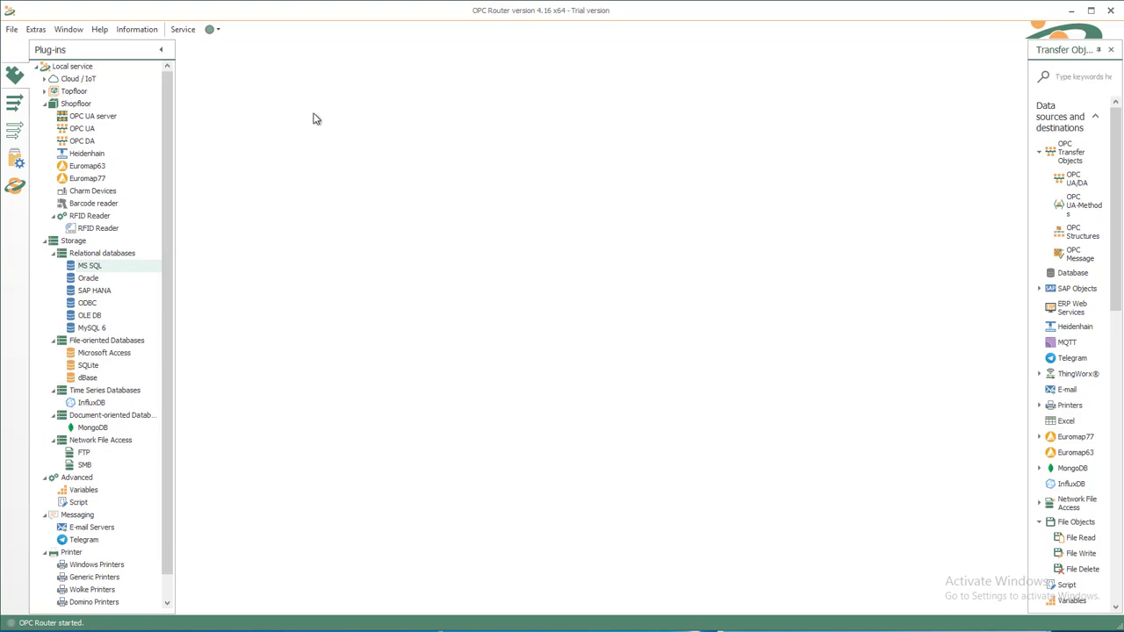
pyautogui.doubleClick(91, 267)
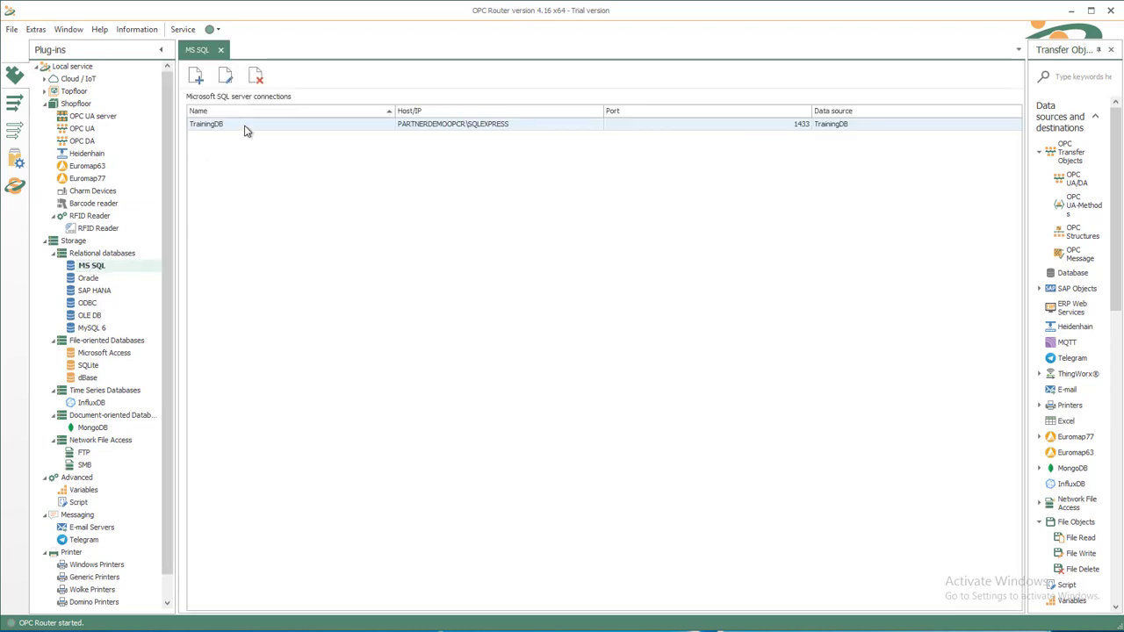
pyautogui.doubleClick(246, 127)
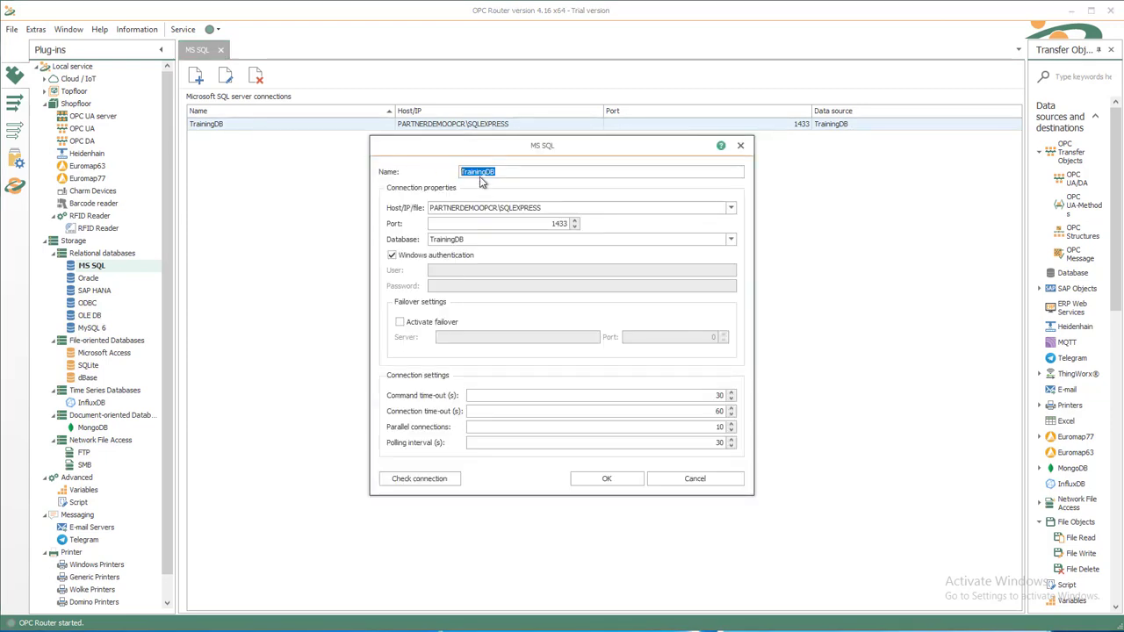
pyautogui.click(553, 207)
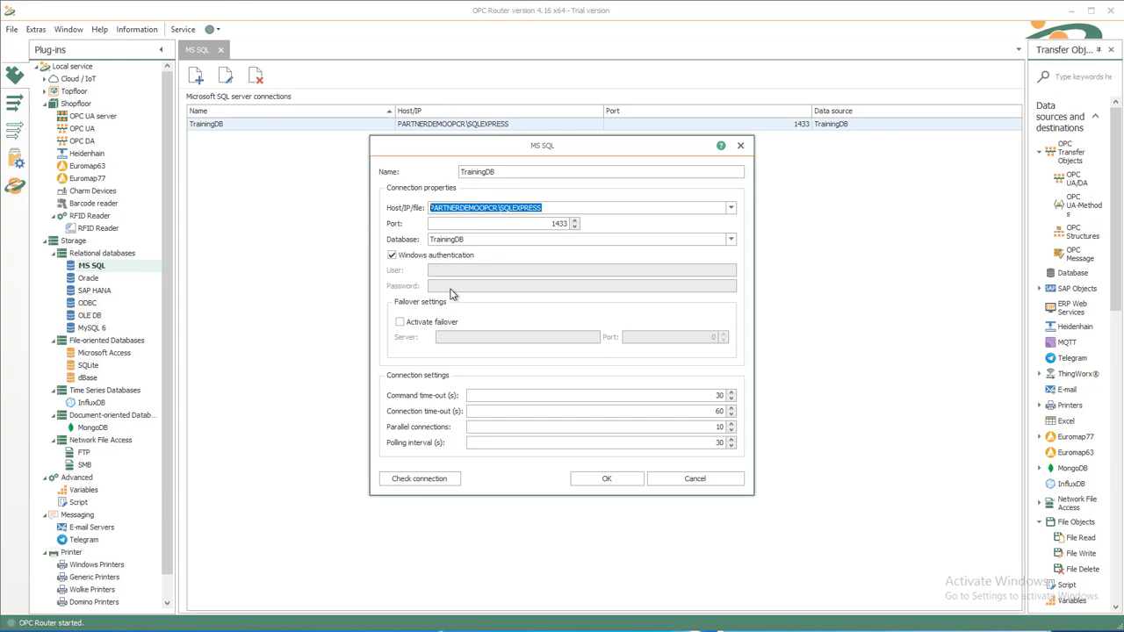
pyautogui.click(729, 239)
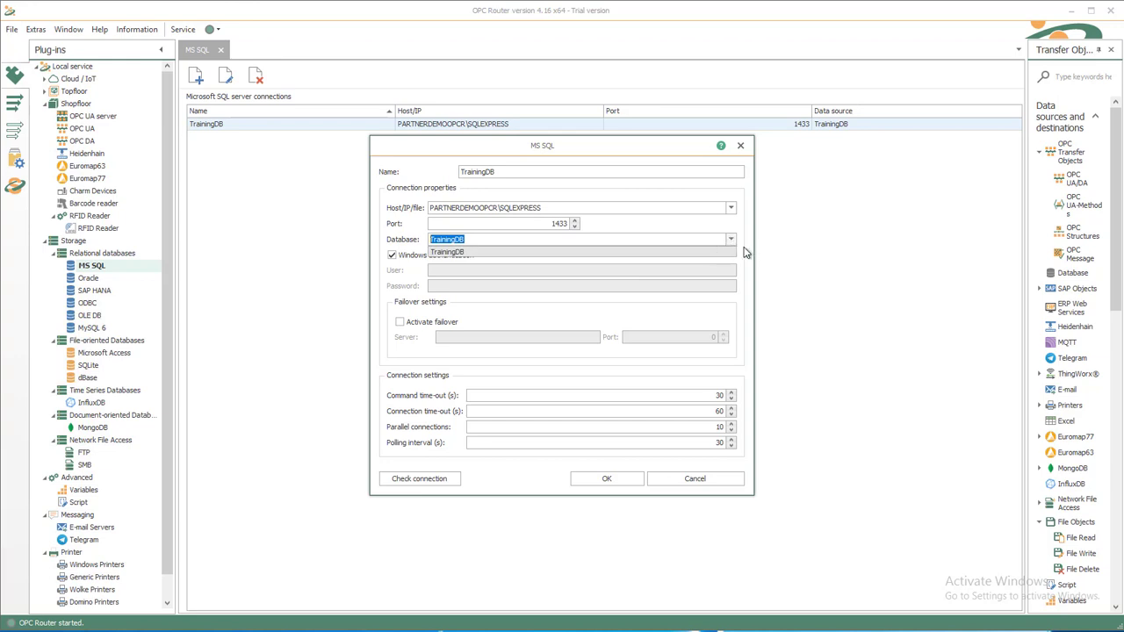
pyautogui.click(744, 253)
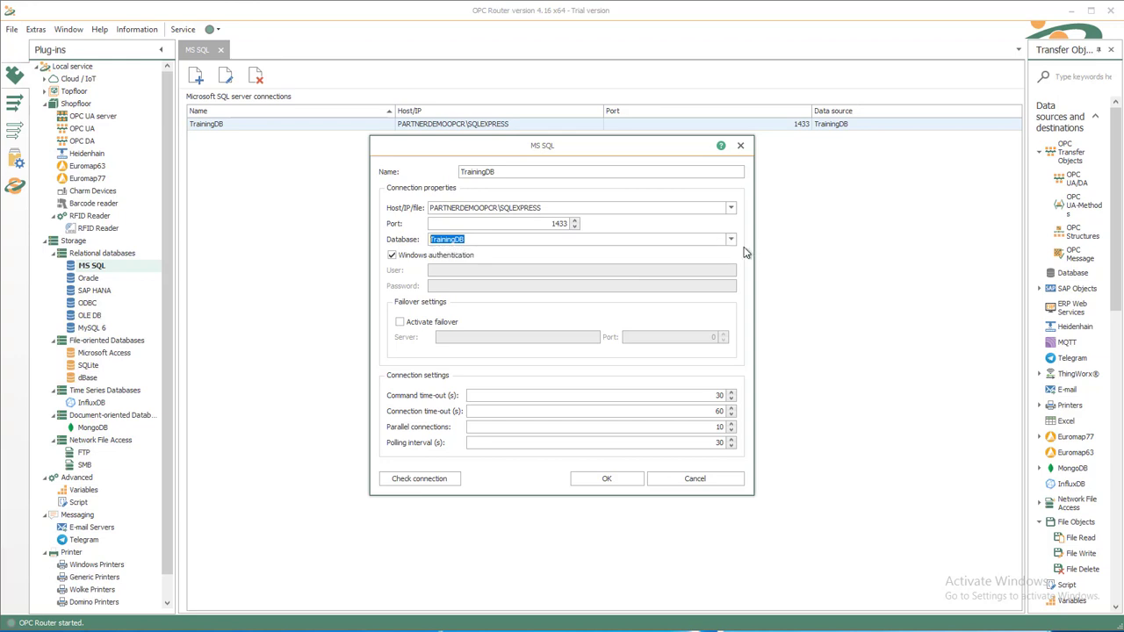
# Test the TrainingDB database connection and close its settings without changes
pyautogui.click(419, 479)
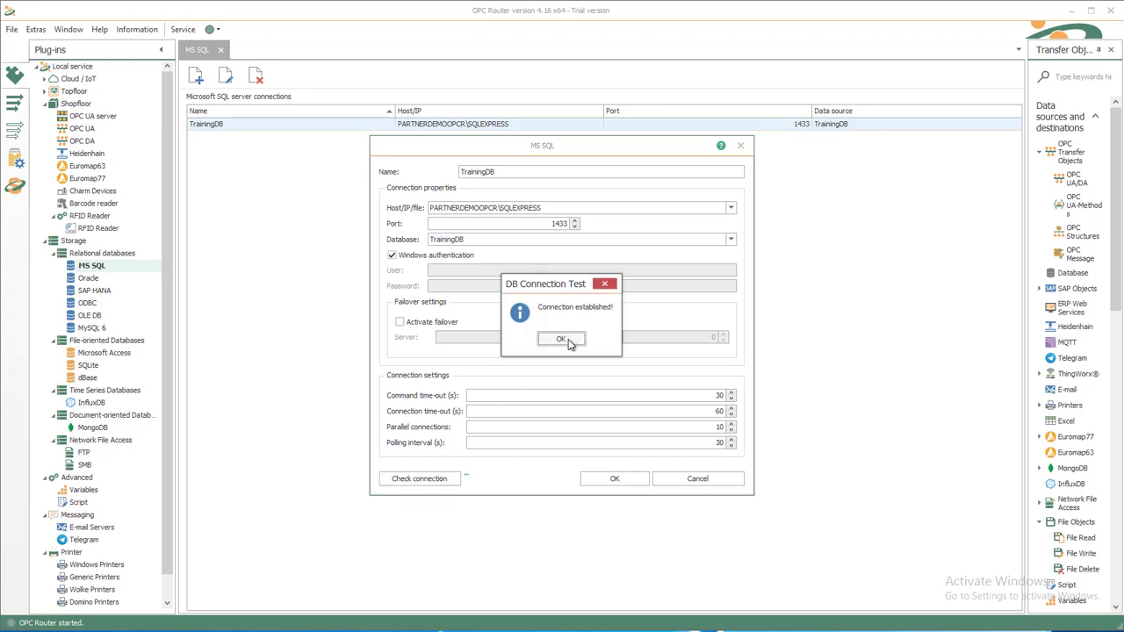
pyautogui.click(562, 339)
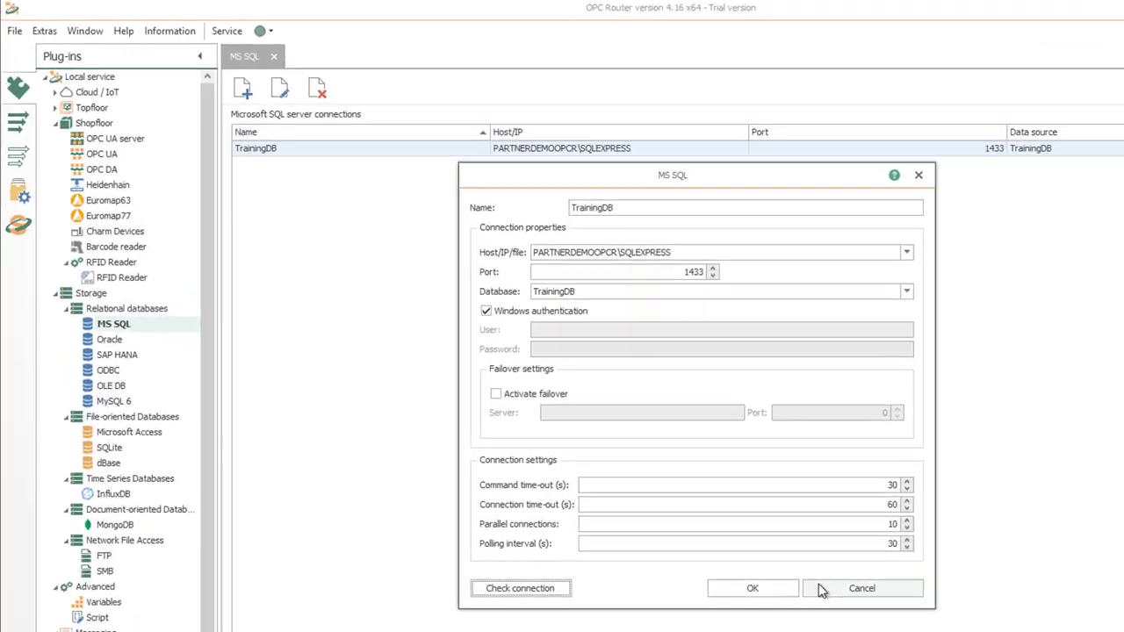
pyautogui.click(666, 480)
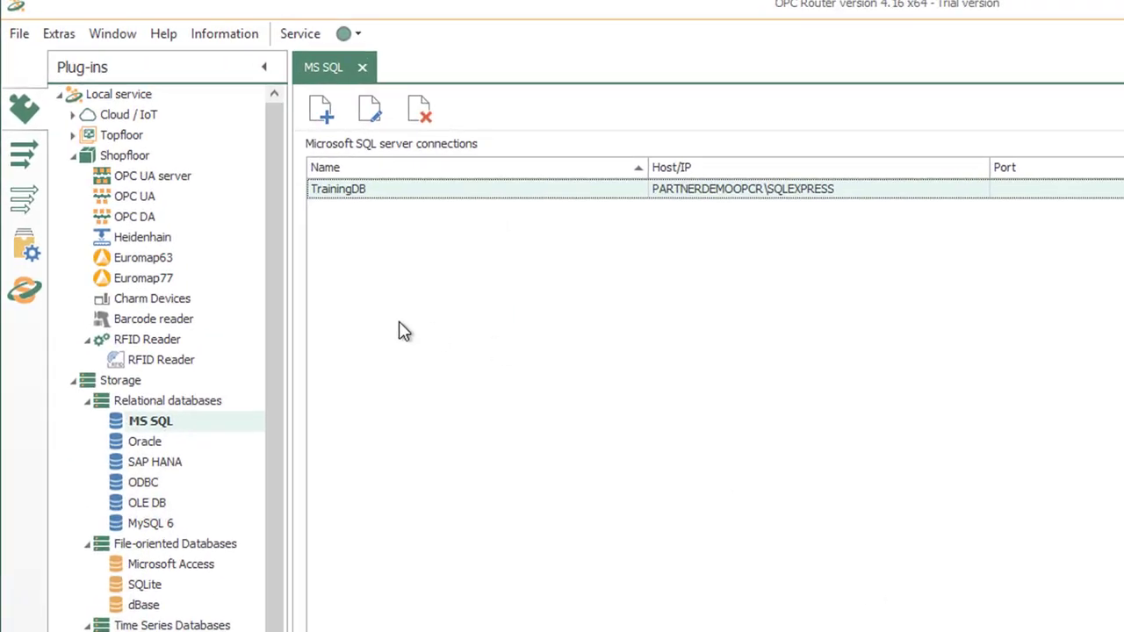
# Create a connection named "csv 2 DB" in the csv connections folder and open its template
pyautogui.click(25, 156)
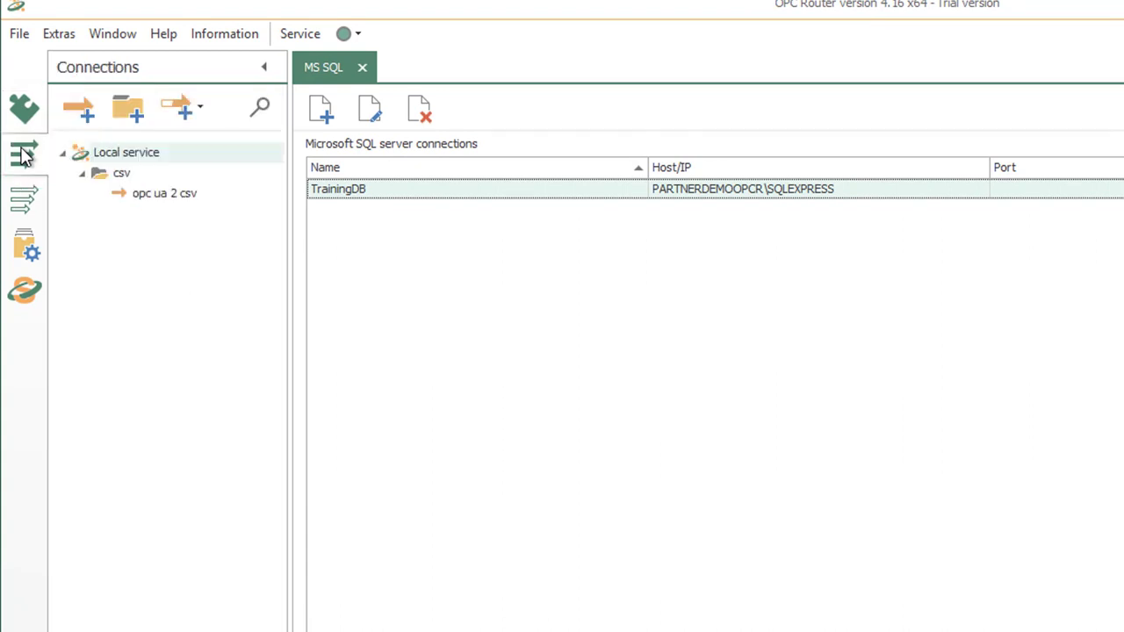
pyautogui.click(123, 173)
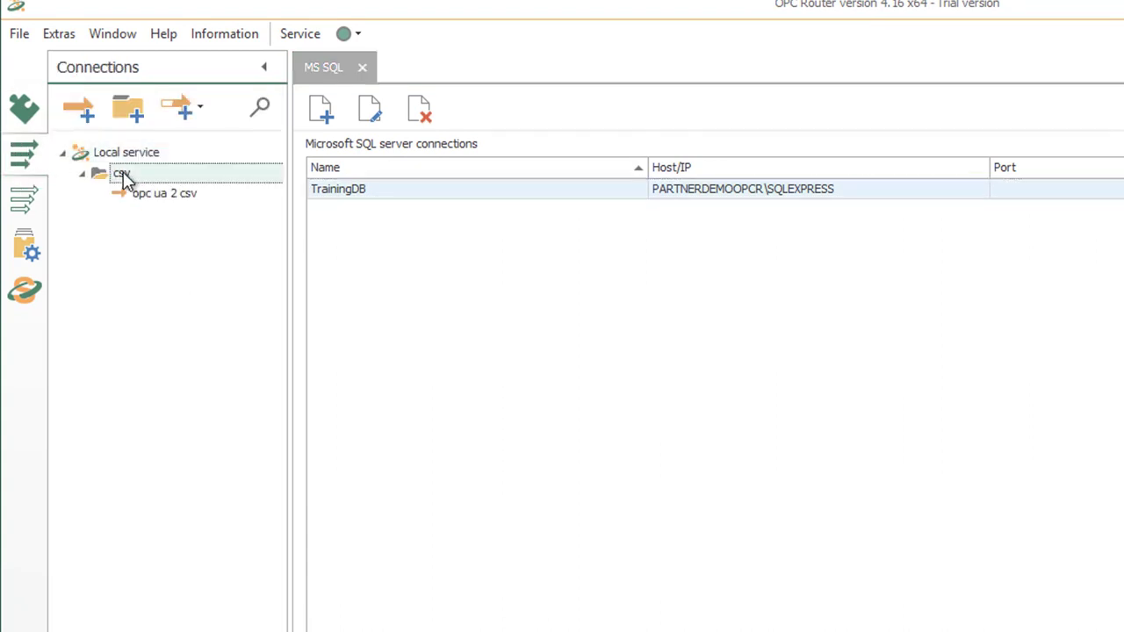
pyautogui.rightClick(123, 173)
pyautogui.click(157, 190)
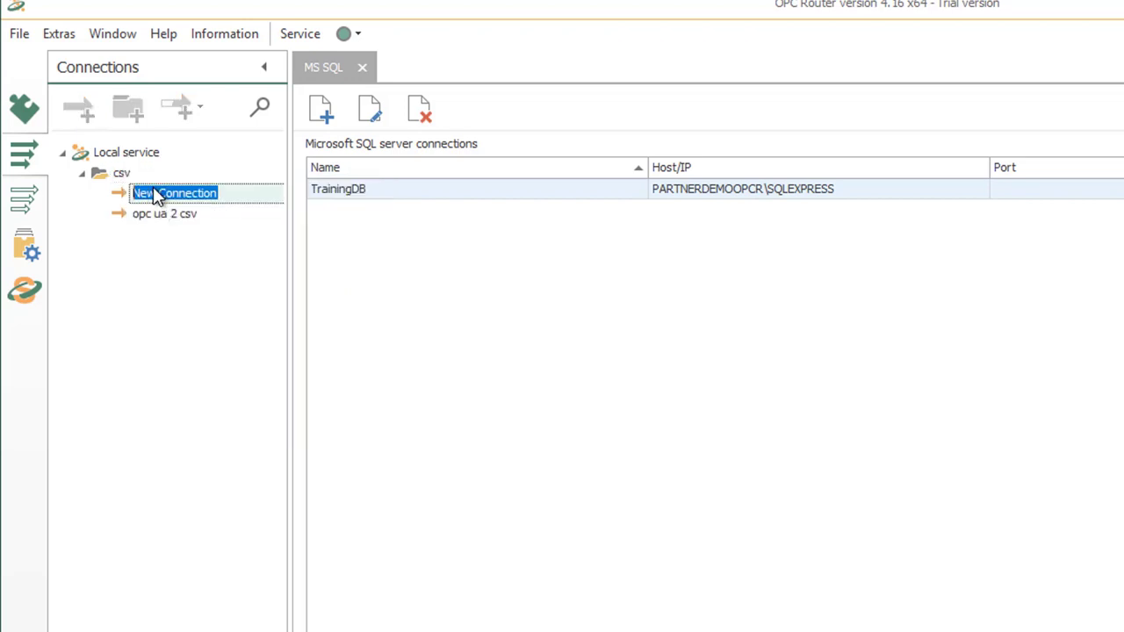
pyautogui.write('csv 2 DB')
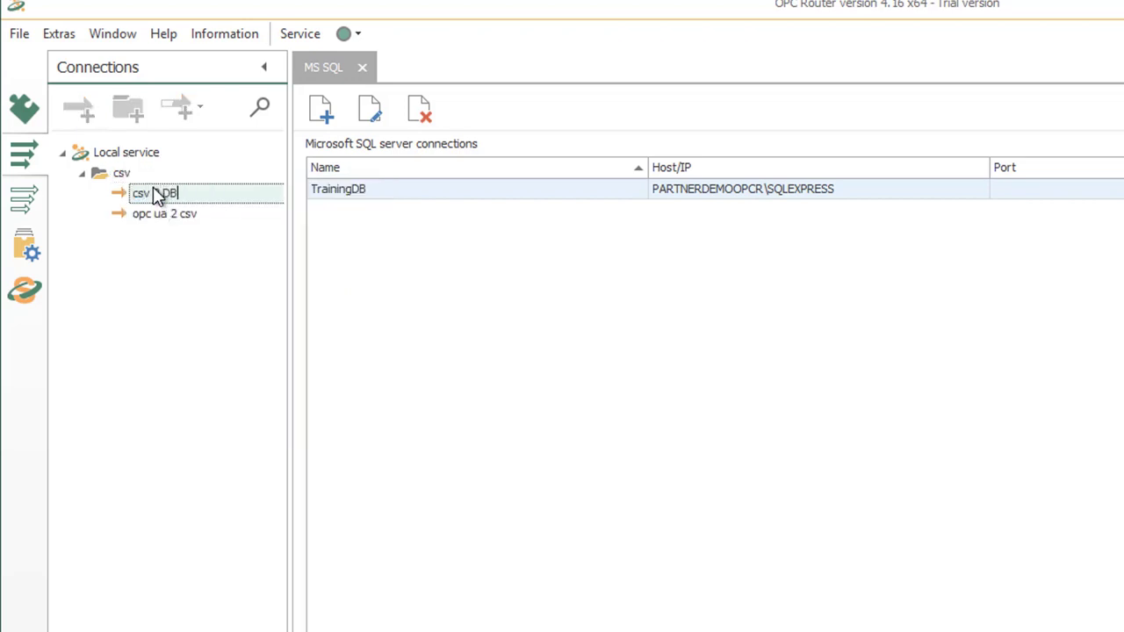
pyautogui.doubleClick(156, 195)
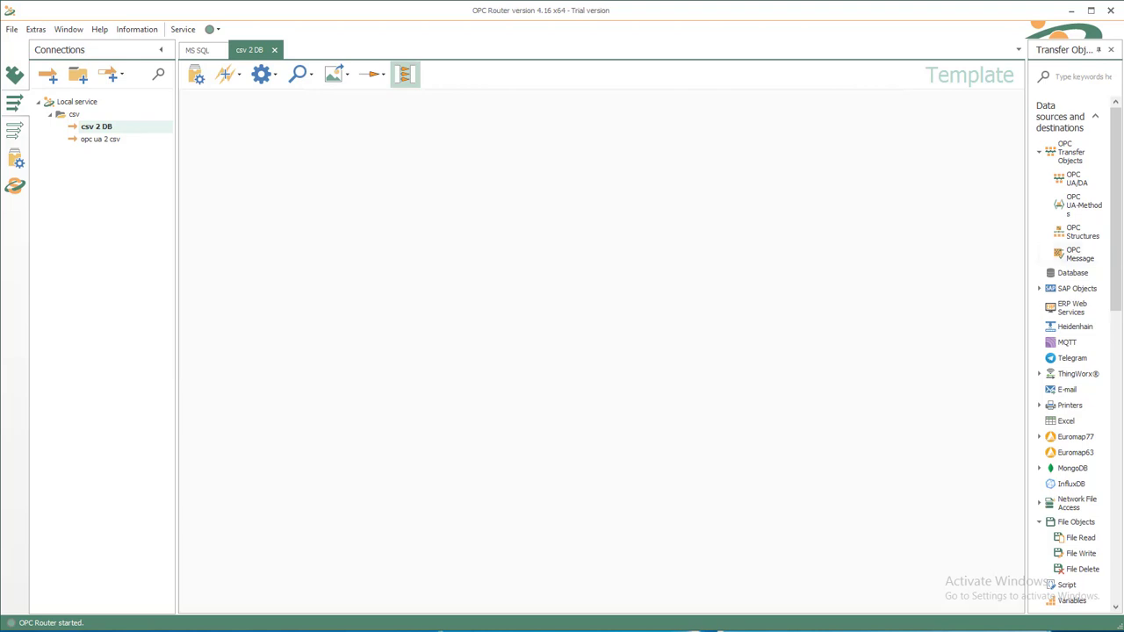
# Add a File trigger to the template that watches C:\Test\csv_demo with the filename pattern ProcessValues_Machine1.csv
pyautogui.moveTo(1115, 255); pyautogui.dragTo(241, 152)
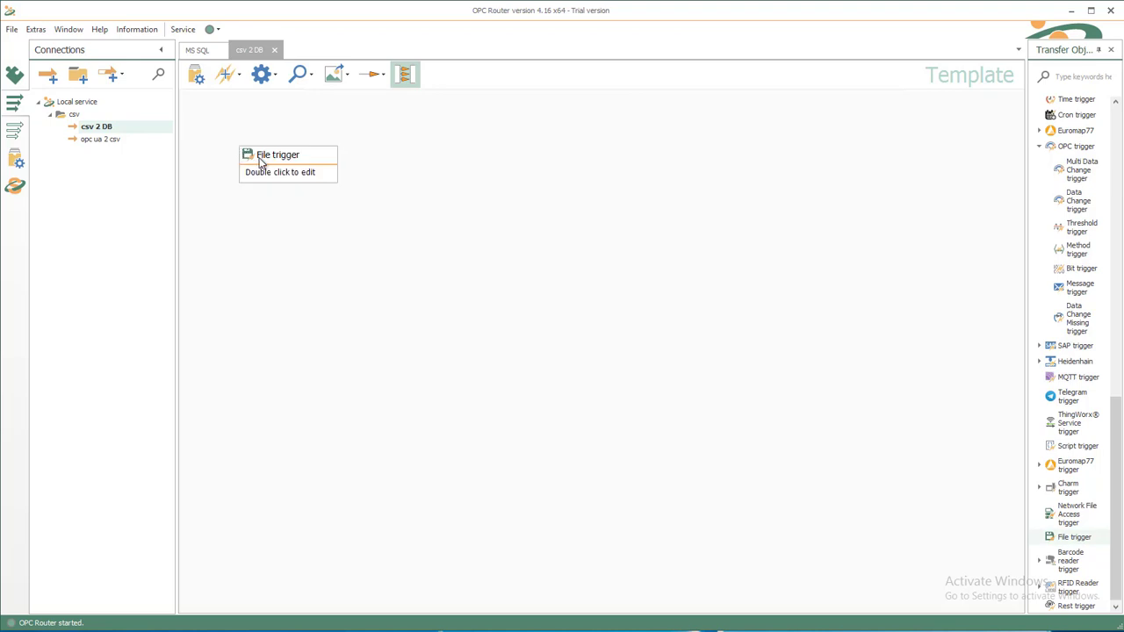
pyautogui.doubleClick(259, 161)
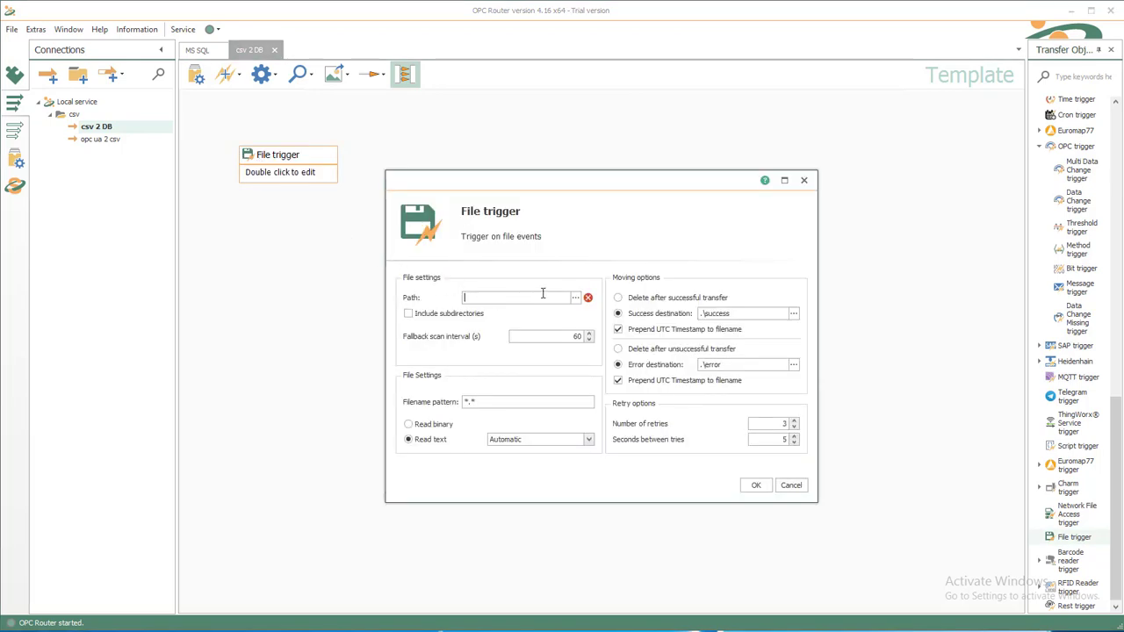
pyautogui.click(576, 299)
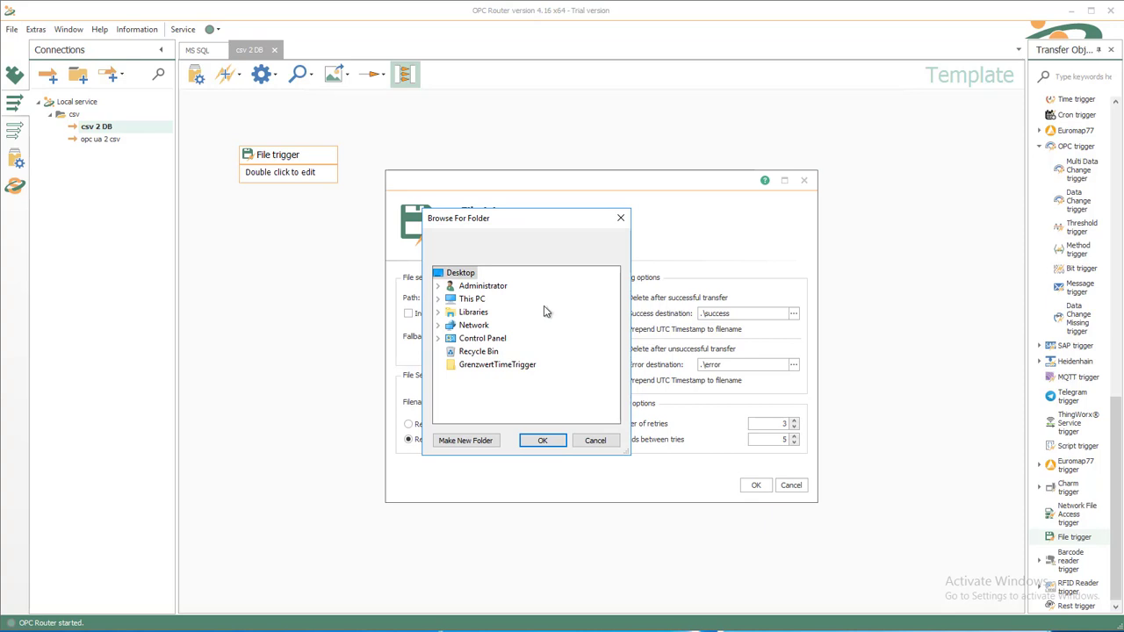
pyautogui.click(471, 299)
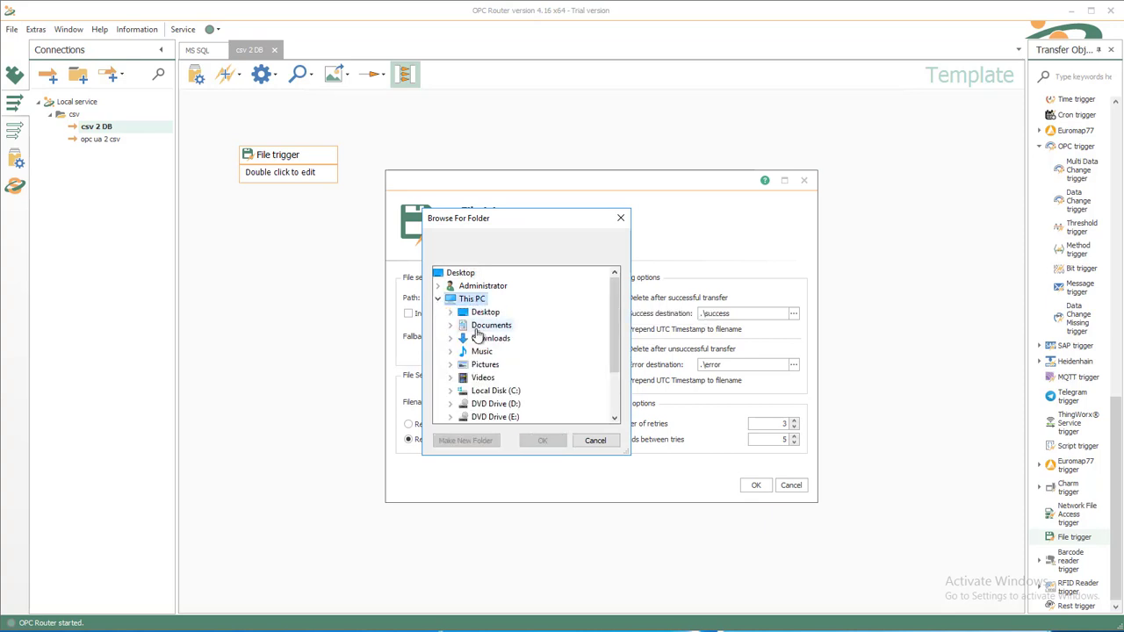
pyautogui.doubleClick(484, 391)
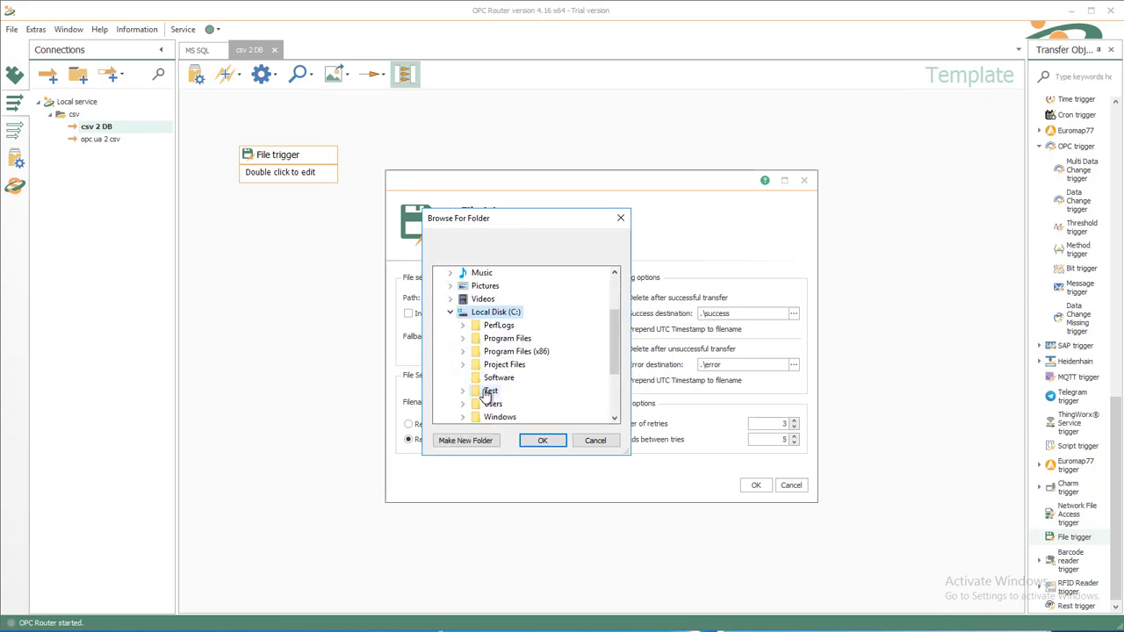
pyautogui.click(489, 392)
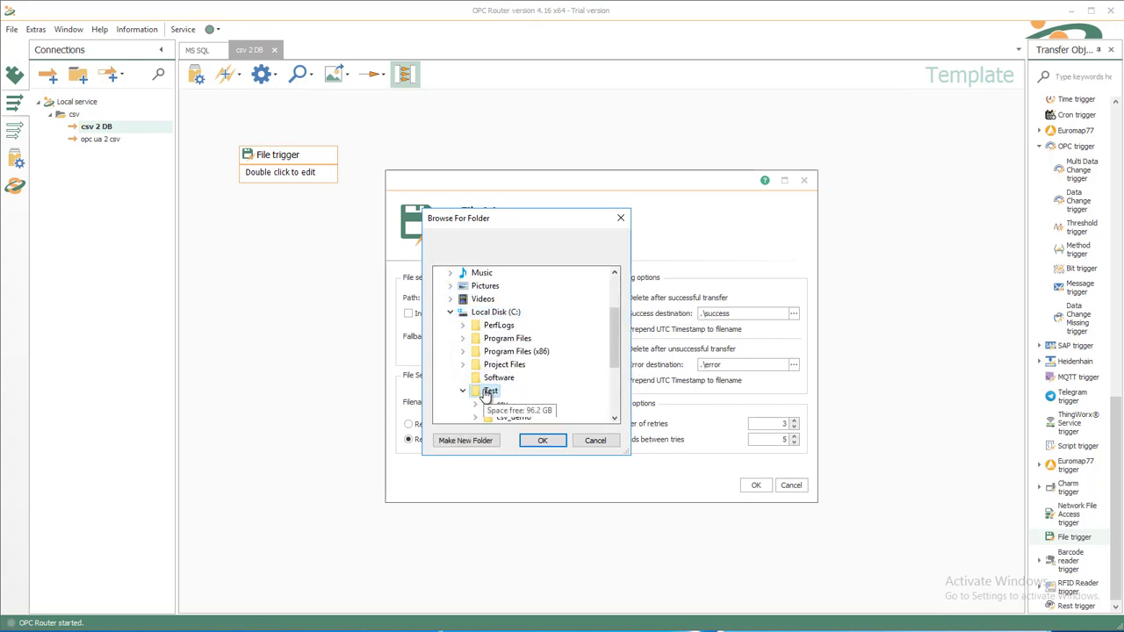
pyautogui.click(513, 418)
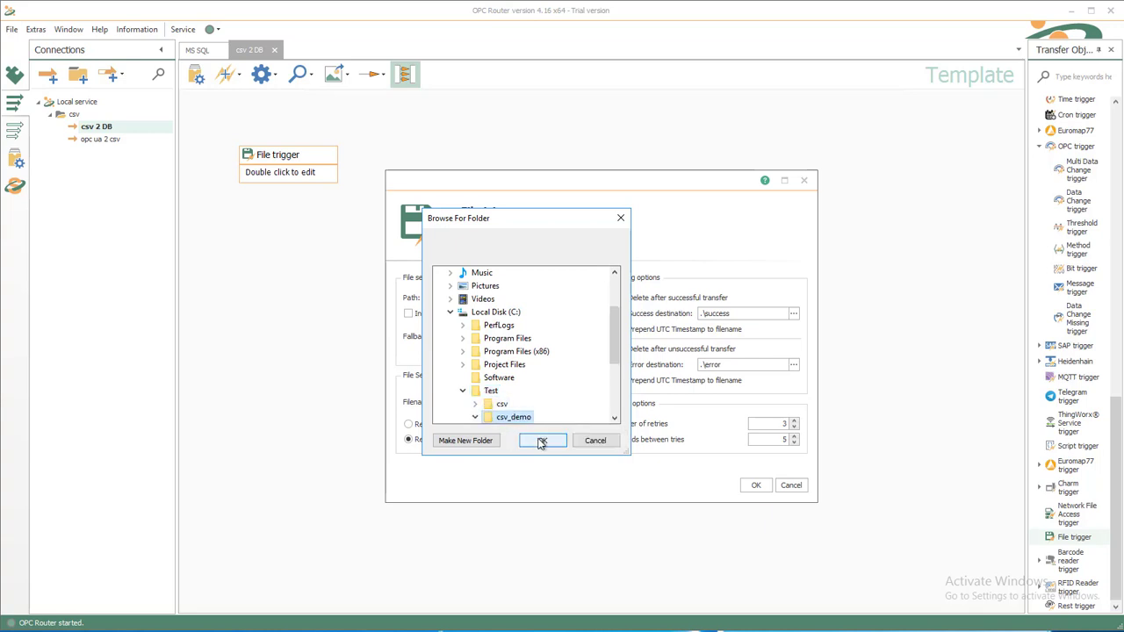
pyautogui.click(541, 440)
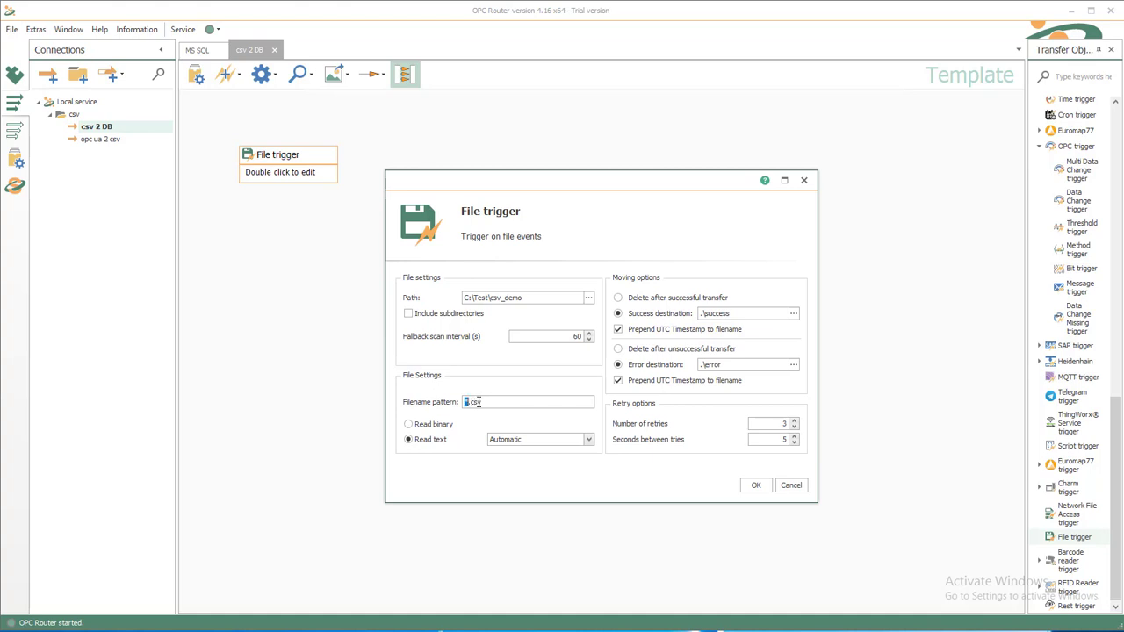
pyautogui.write('ProcessValues_Machine1')
pyautogui.click(756, 485)
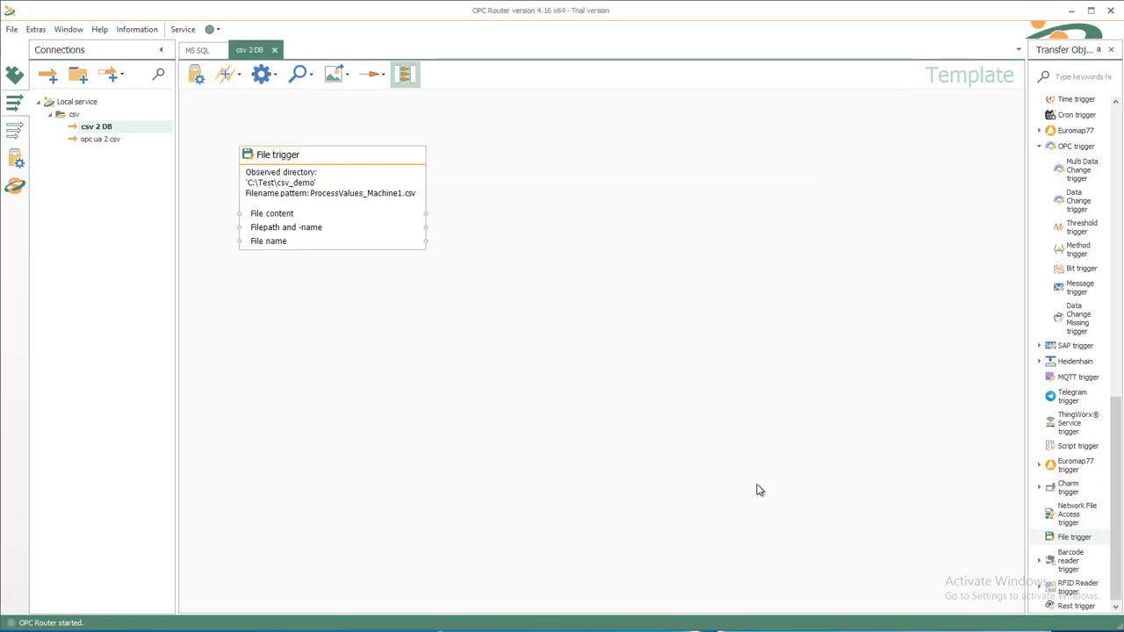
# Find the CSV transfer object by searching for "csv" and place it beside the File trigger
pyautogui.click(1118, 116)
pyautogui.click(1117, 116)
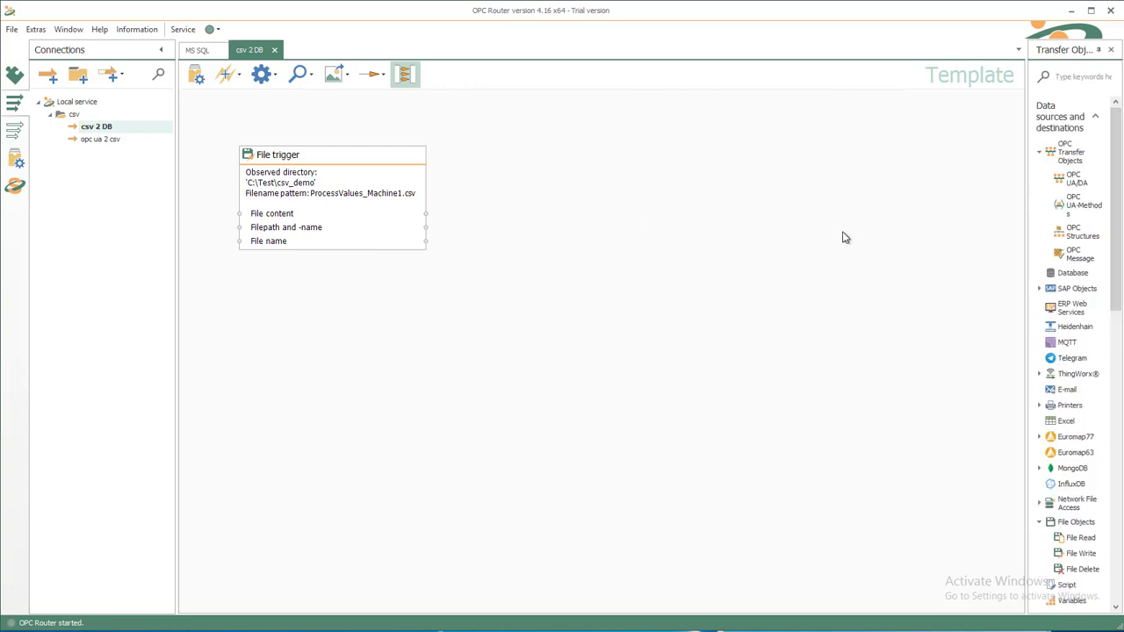
pyautogui.click(1067, 76)
pyautogui.write('csv')
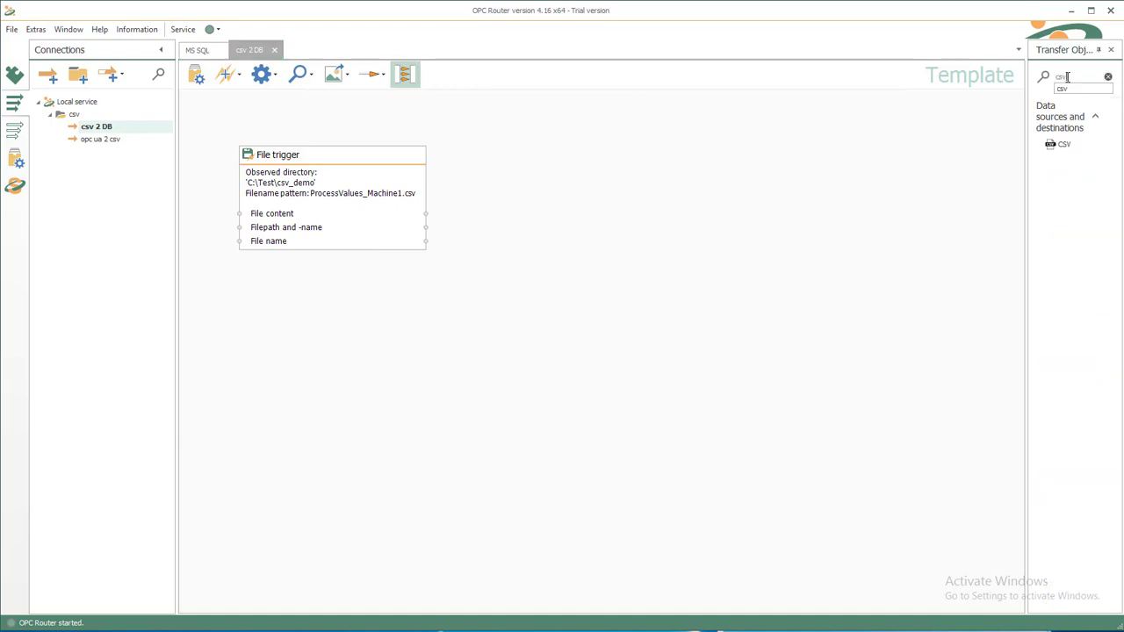
pyautogui.moveTo(1049, 144); pyautogui.dragTo(544, 174)
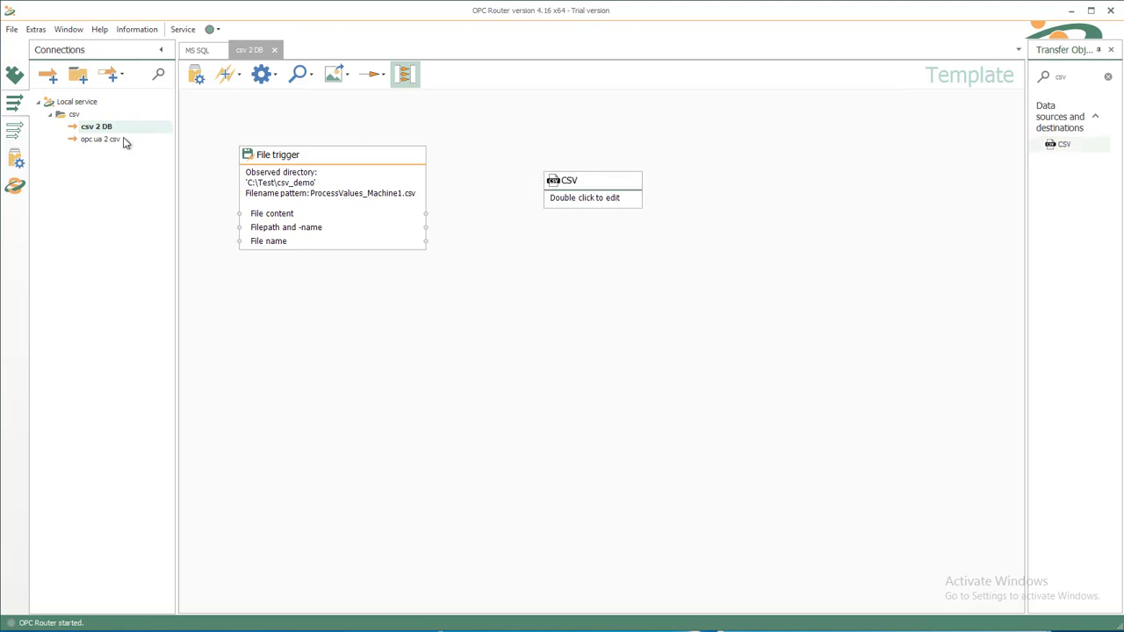
# Configure the CSV object's document with no header and a point (.) as decimal separator
pyautogui.doubleClick(583, 197)
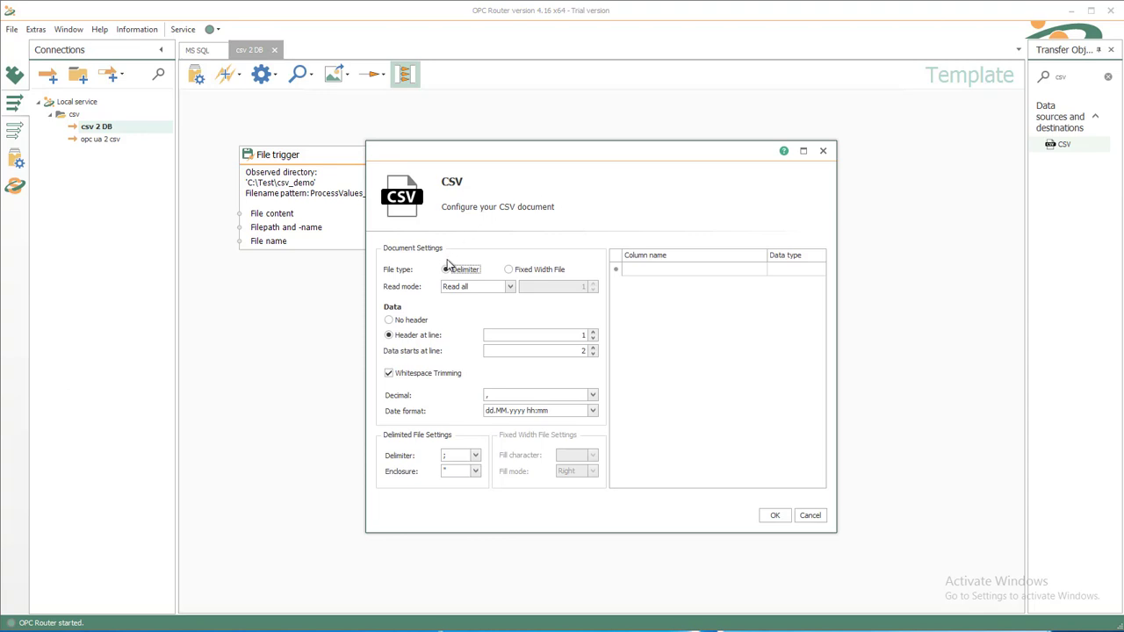
pyautogui.click(415, 322)
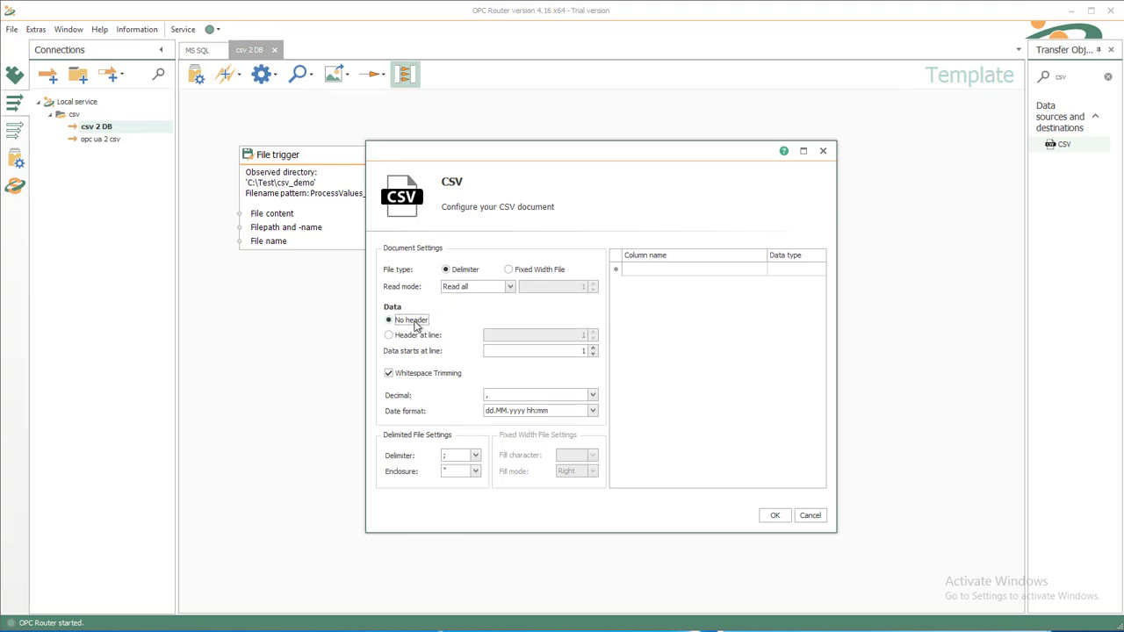
pyautogui.click(594, 395)
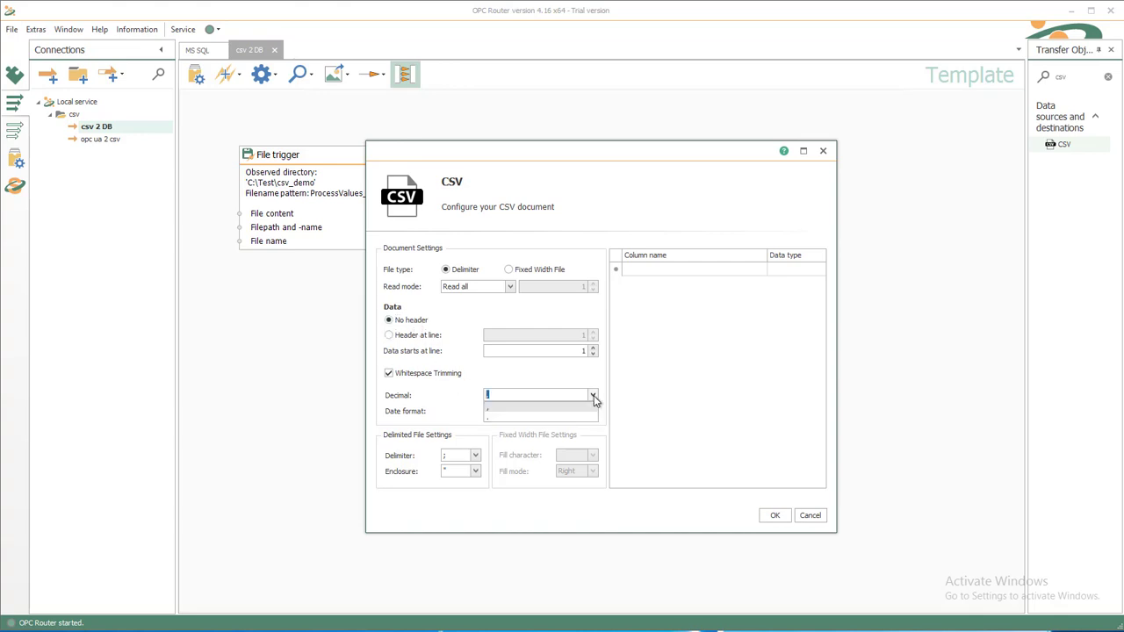
pyautogui.click(540, 421)
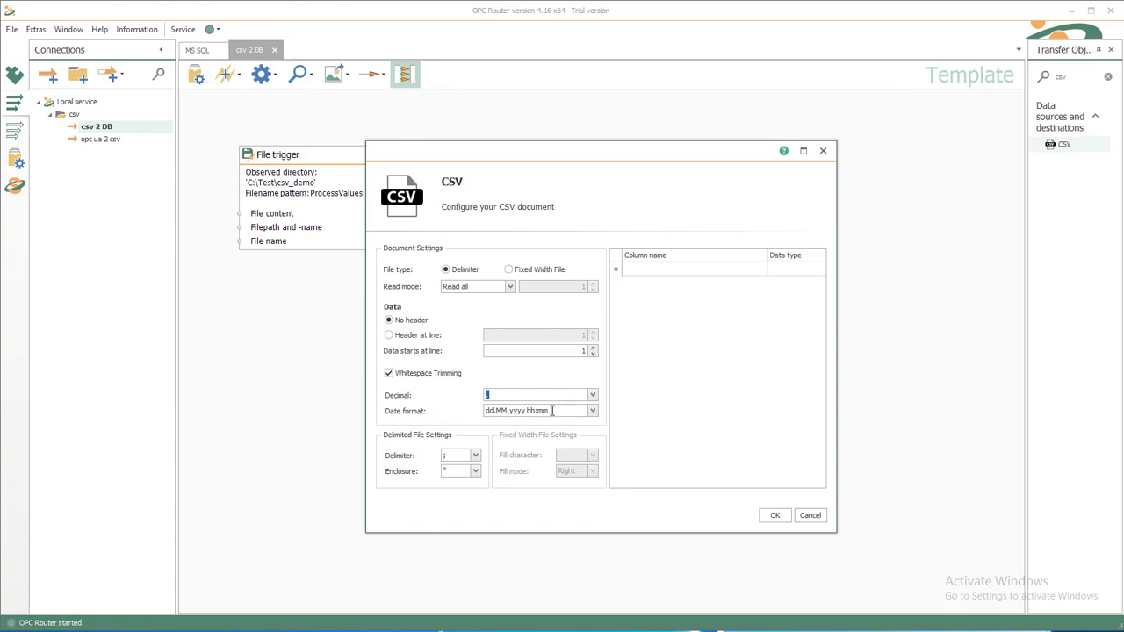
# Define the CSV columns Temperature, Pressure and Timestamp with data type Auto and apply the configuration
pyautogui.click(682, 269)
pyautogui.write('Temp')
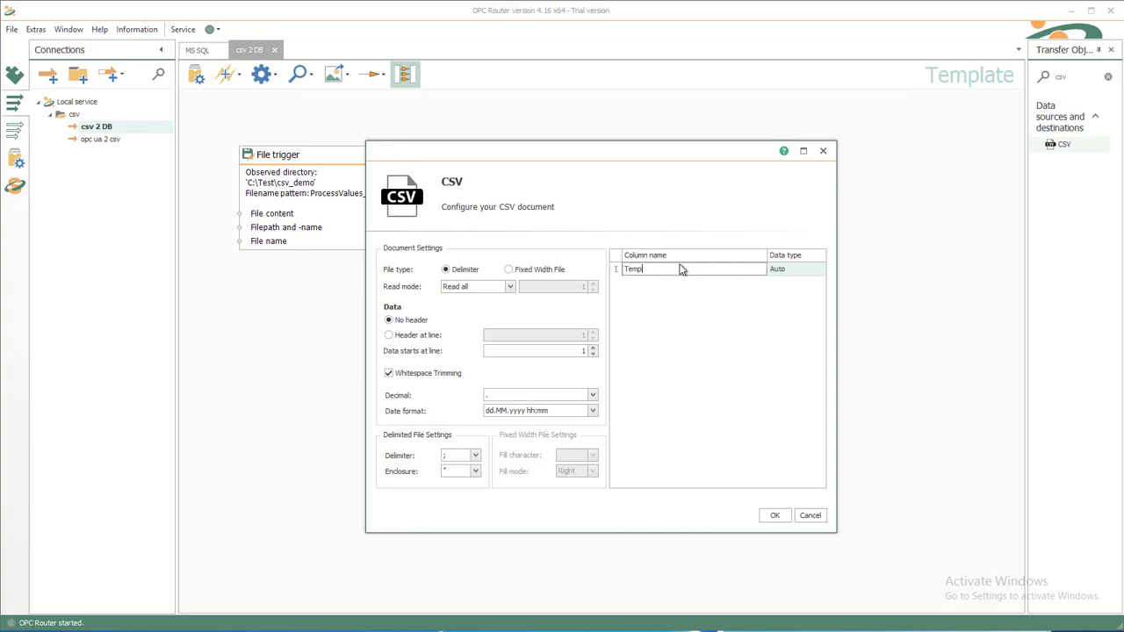
pyautogui.write('eratru')
pyautogui.press('BackSpace')
pyautogui.press('BackSpace')
pyautogui.write('ure')
pyautogui.press('Return')
pyautogui.write('Pressure')
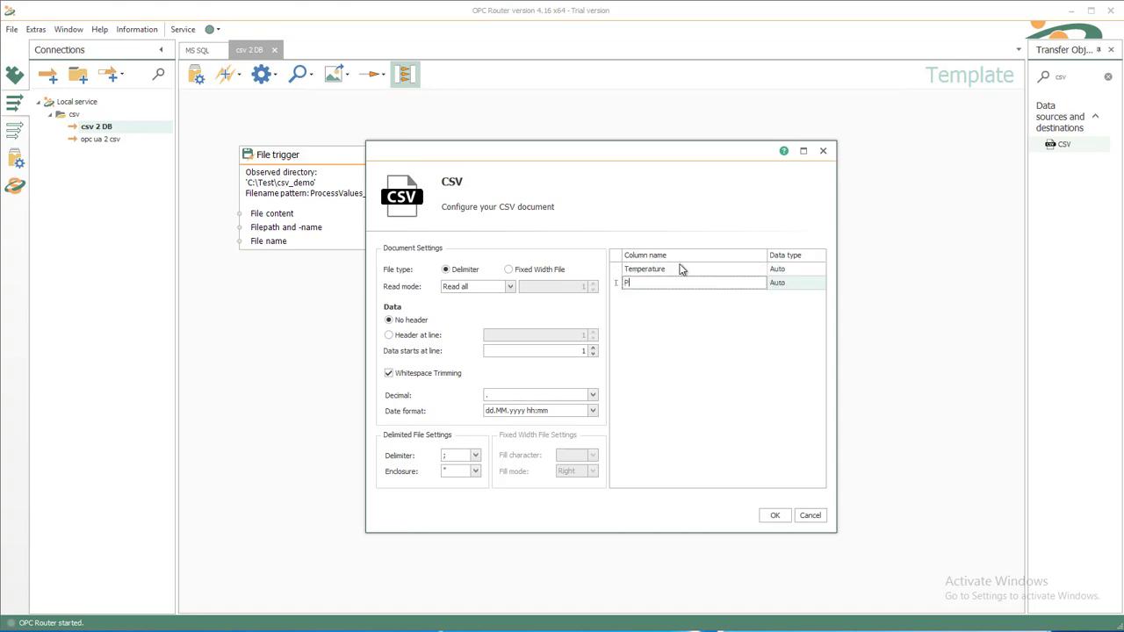
pyautogui.press('Tab')
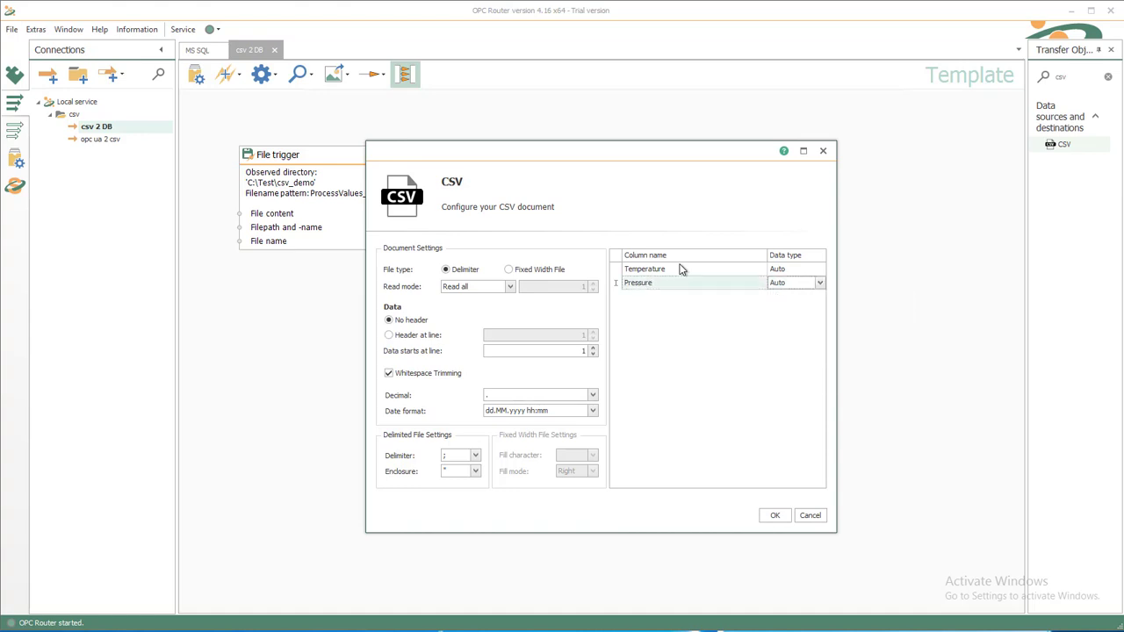
pyautogui.press('Return')
pyautogui.write('Timestamp')
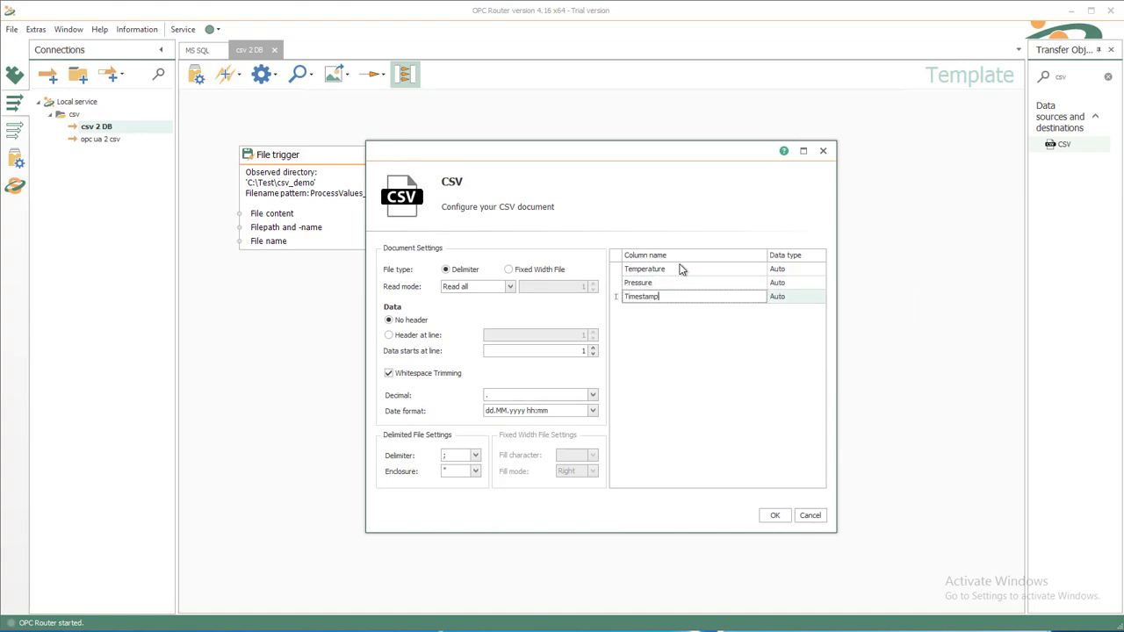
pyautogui.click(773, 516)
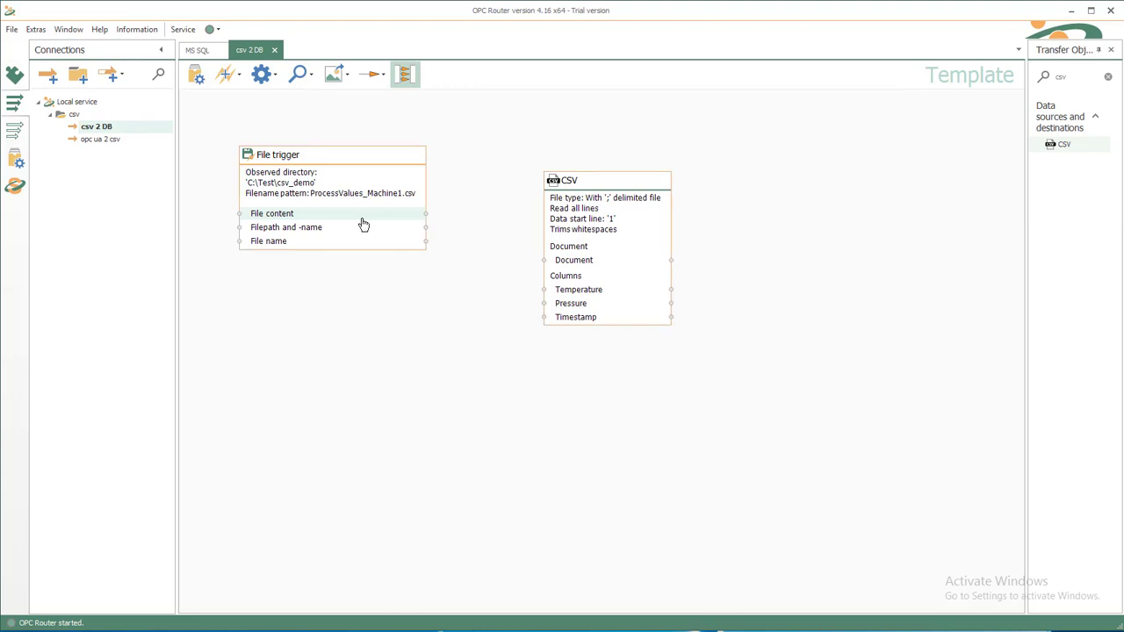
# Link the File trigger's File content to the CSV object's Document and move the CSV object slightly higher on the canvas
pyautogui.moveTo(363, 224); pyautogui.dragTo(450, 242)
pyautogui.moveTo(514, 249); pyautogui.dragTo(590, 263)
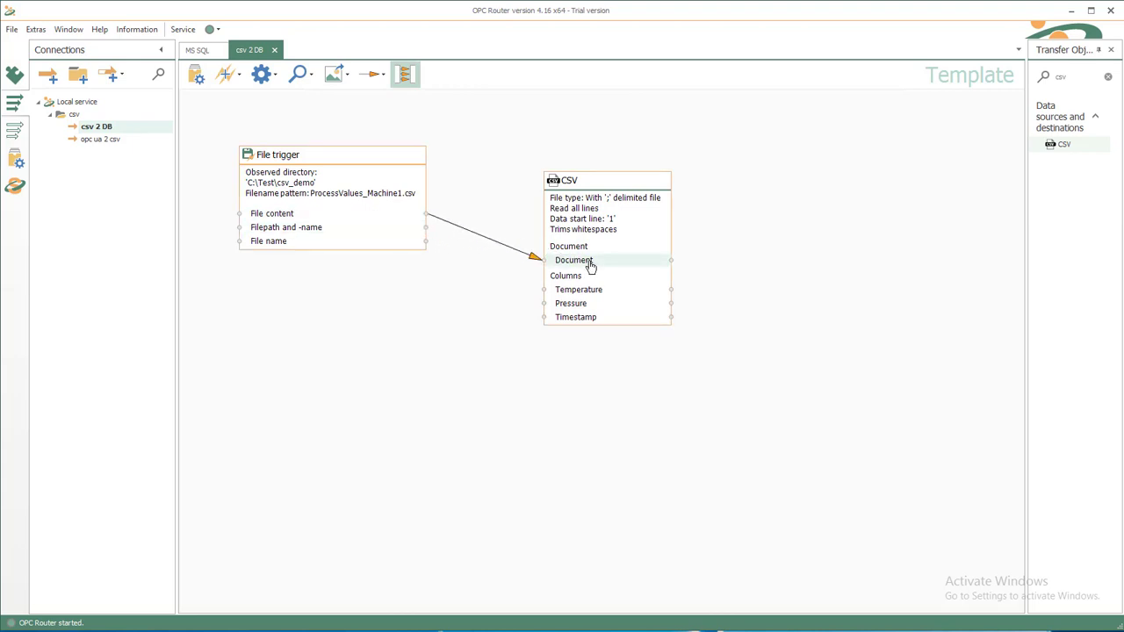
pyautogui.moveTo(595, 183); pyautogui.dragTo(595, 146)
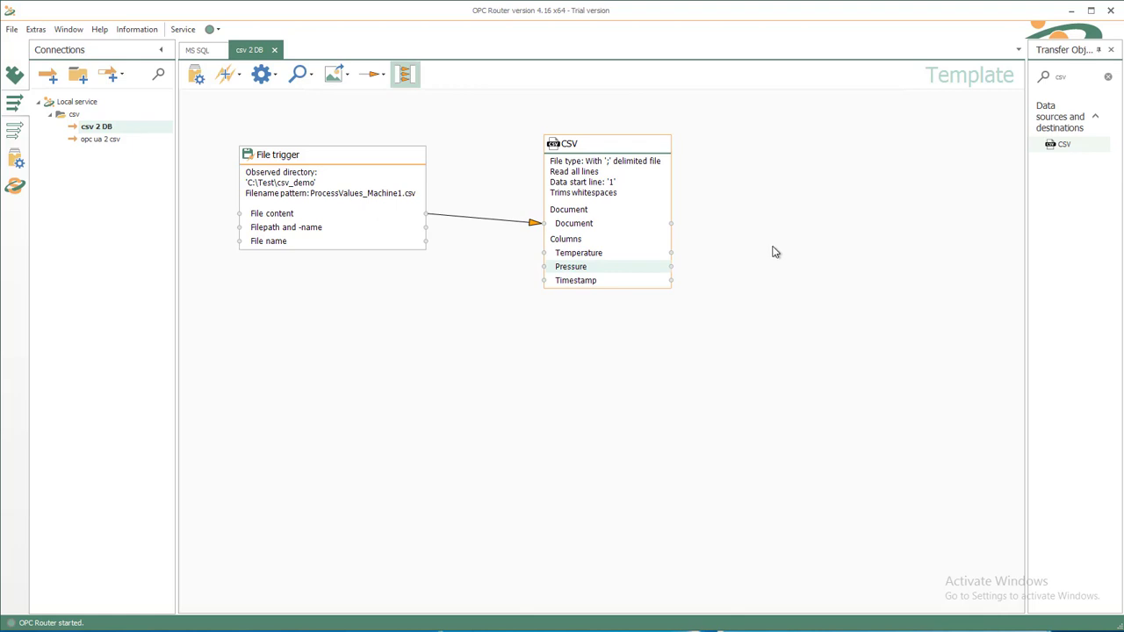
# Clear the transfer object search and place a Database object beside the CSV object
pyautogui.click(1111, 79)
pyautogui.click(1110, 78)
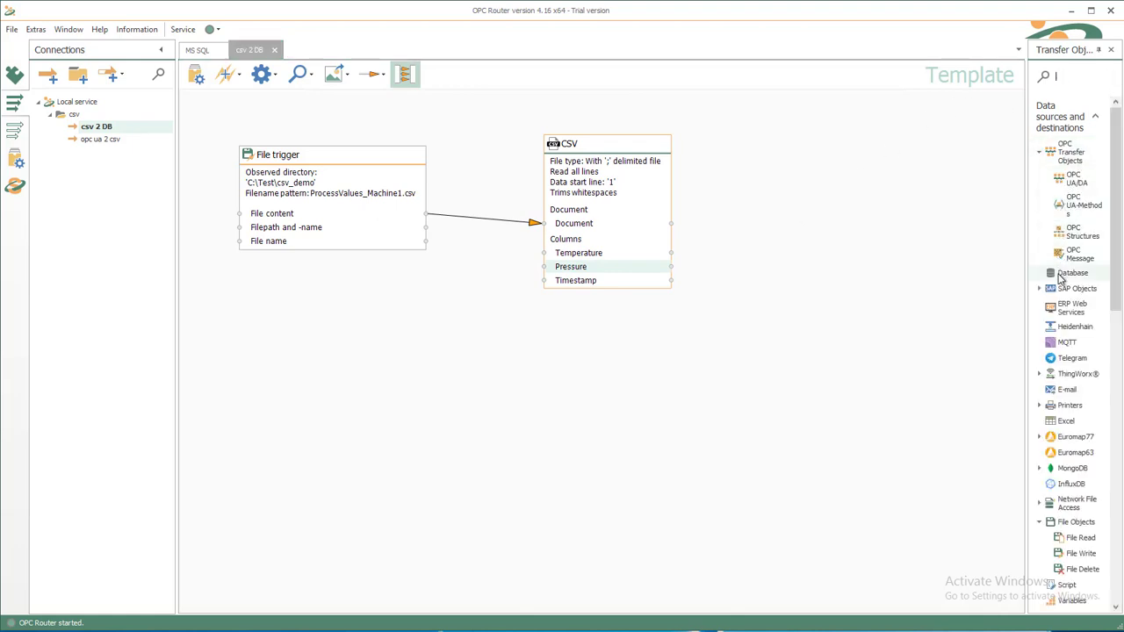
pyautogui.moveTo(1061, 274); pyautogui.dragTo(785, 168)
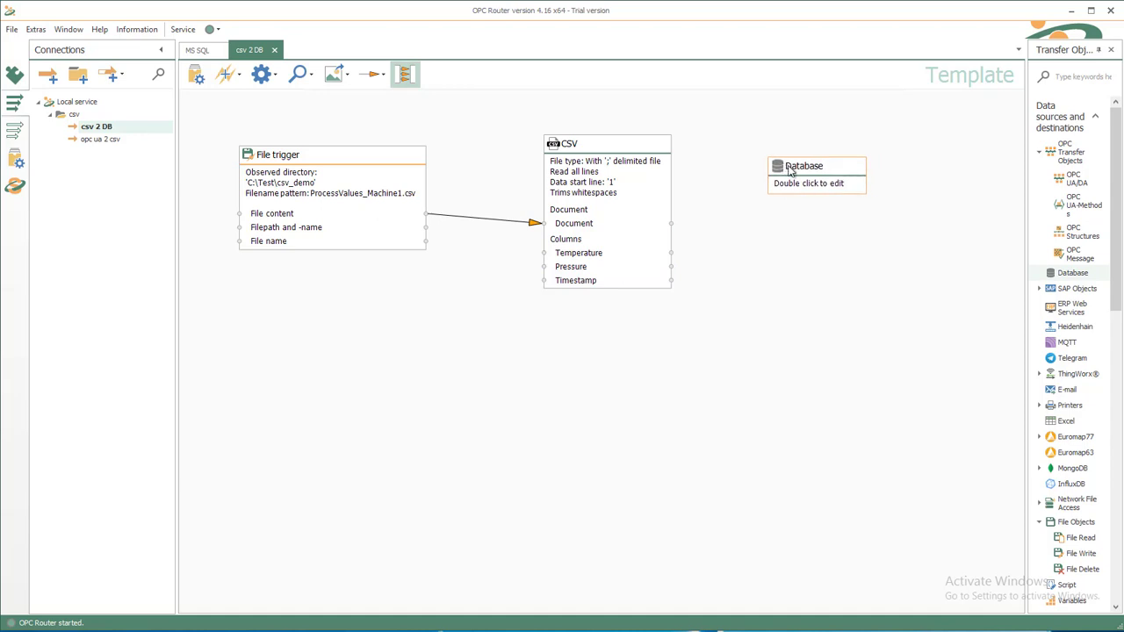
# Configure the Database object for an Insert into the ProcessValues table using the TrainingDB access data
pyautogui.doubleClick(788, 171)
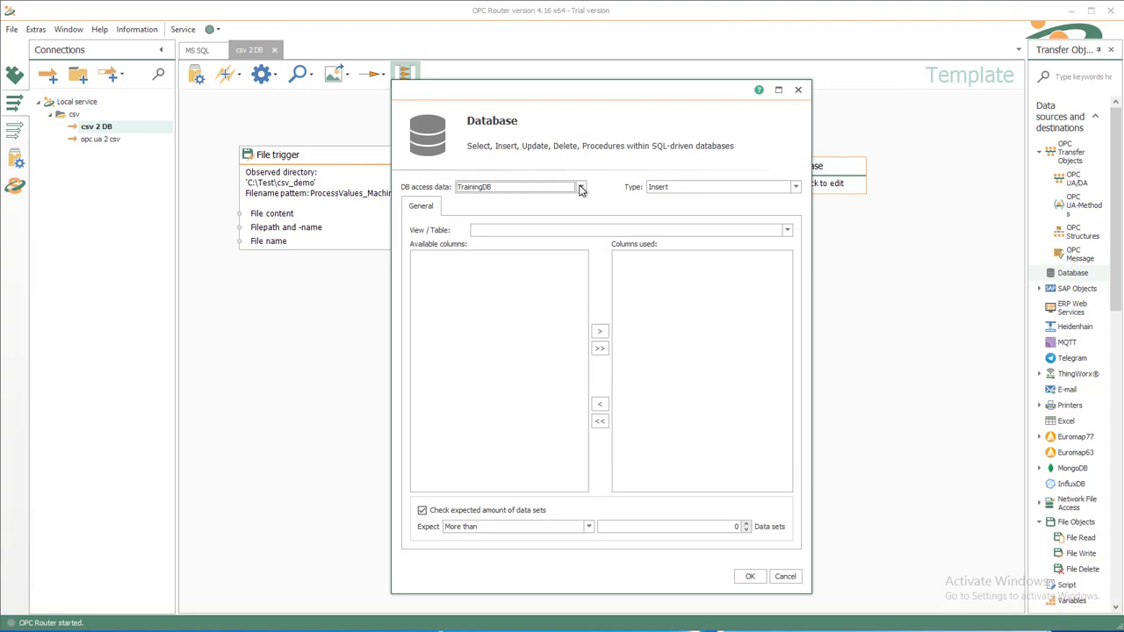
pyautogui.click(581, 188)
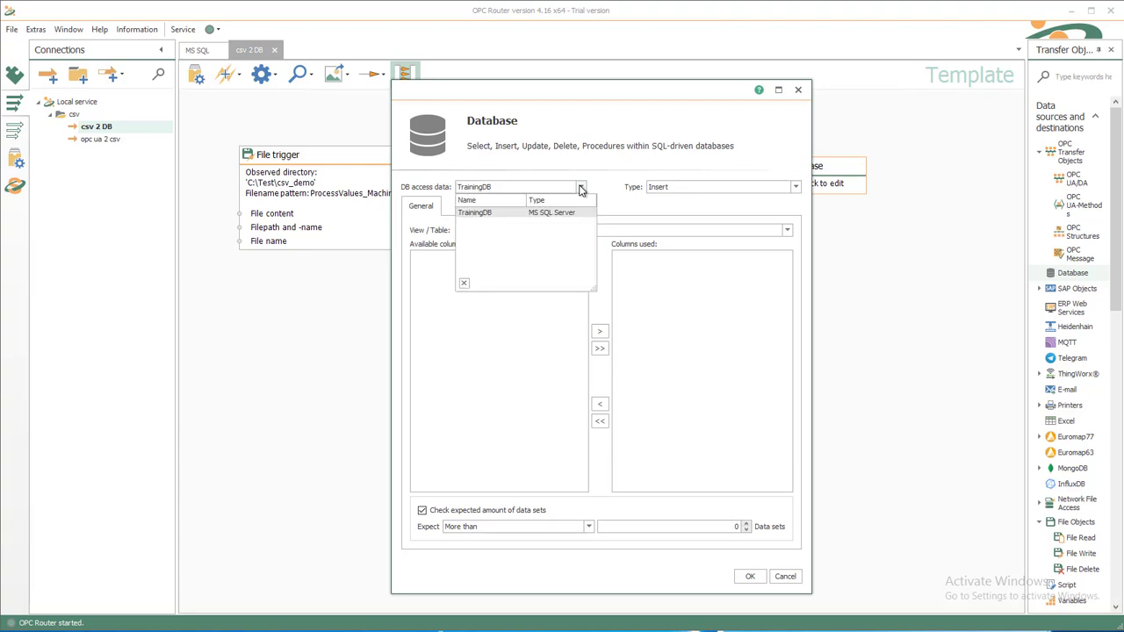
pyautogui.click(796, 188)
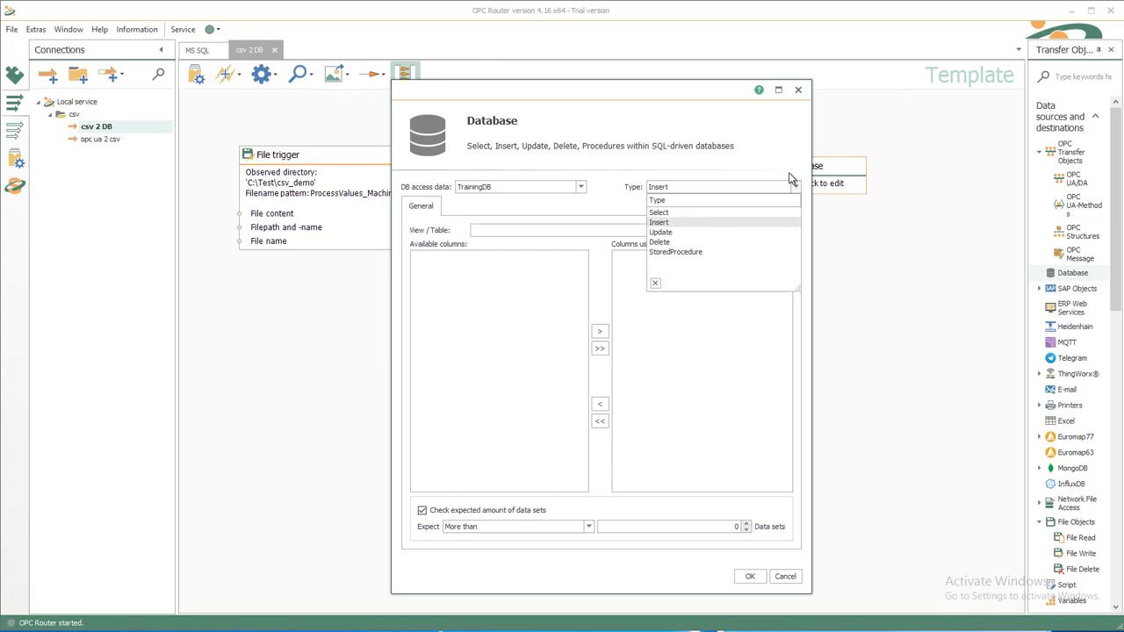
pyautogui.click(788, 172)
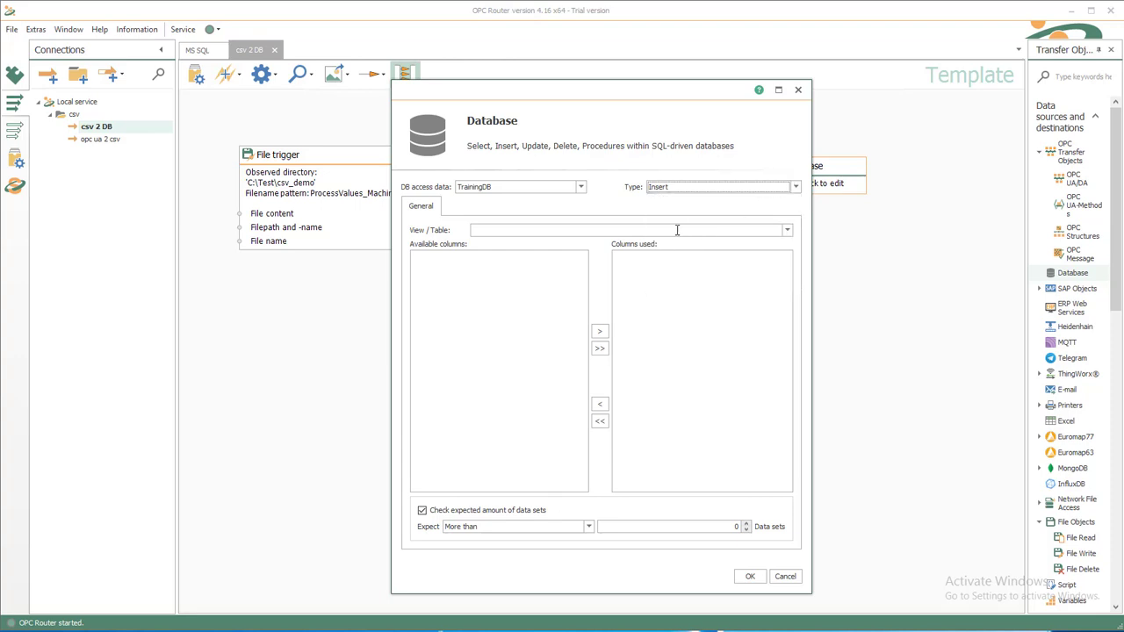
pyautogui.click(784, 229)
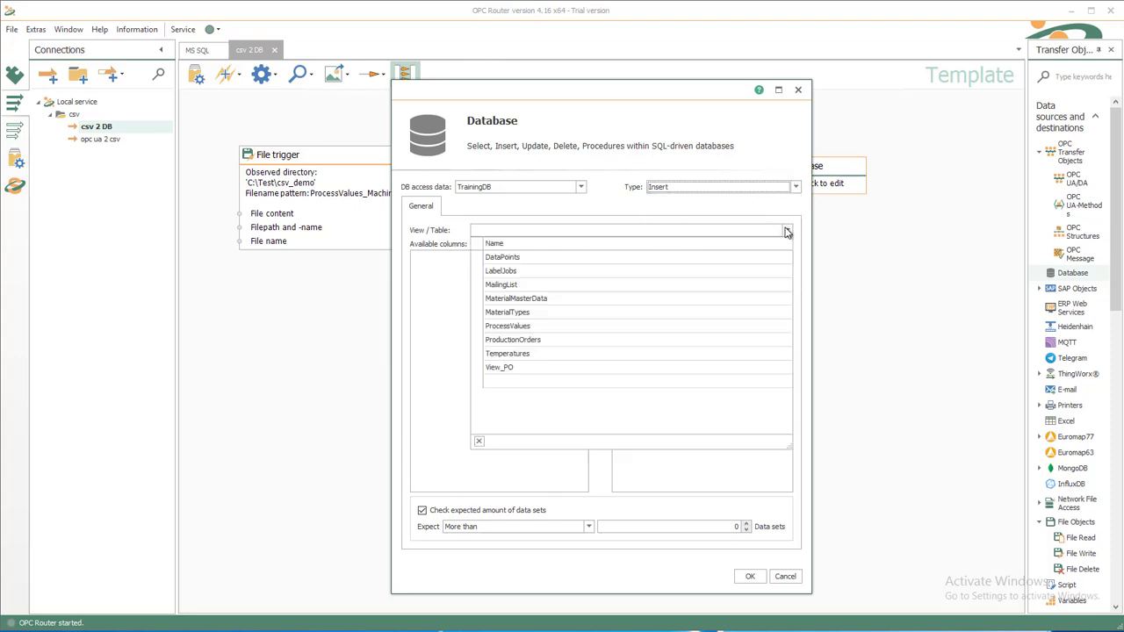
pyautogui.click(525, 326)
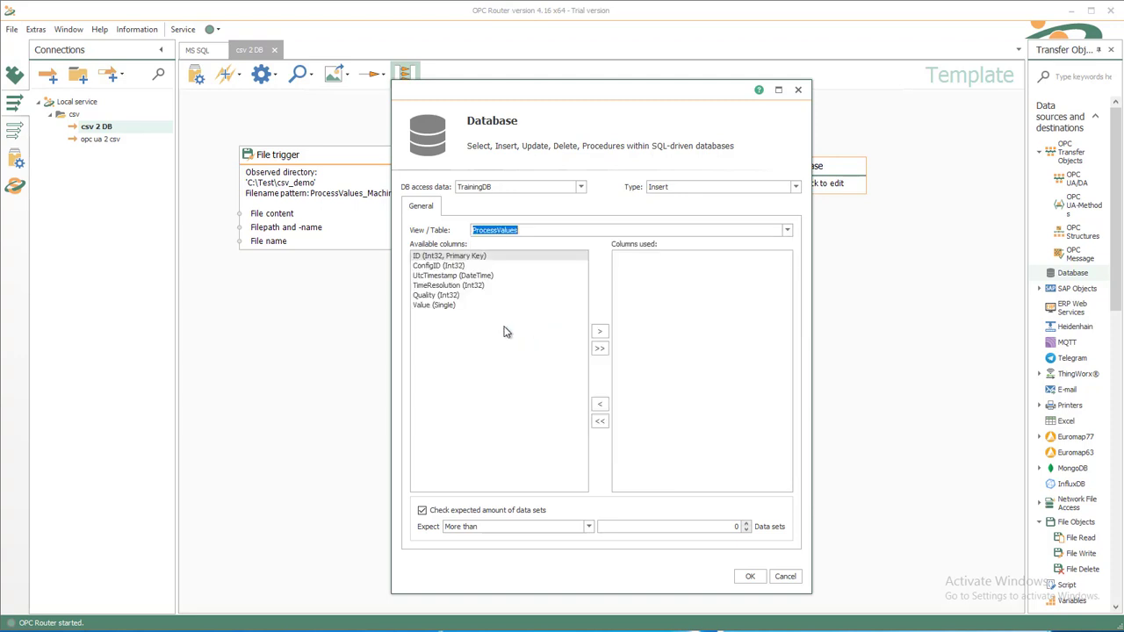
# Add the Value, UtcTimestamp and ConfigID columns to the Database object's used columns and apply the configuration
pyautogui.click(436, 306)
pyautogui.doubleClick(436, 307)
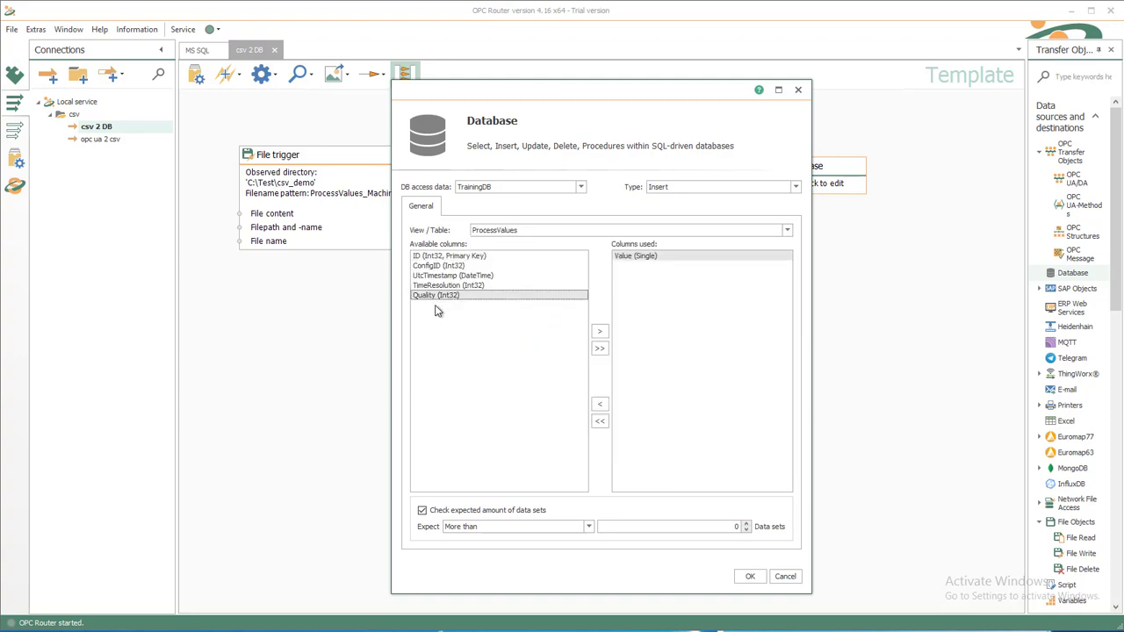
pyautogui.doubleClick(454, 275)
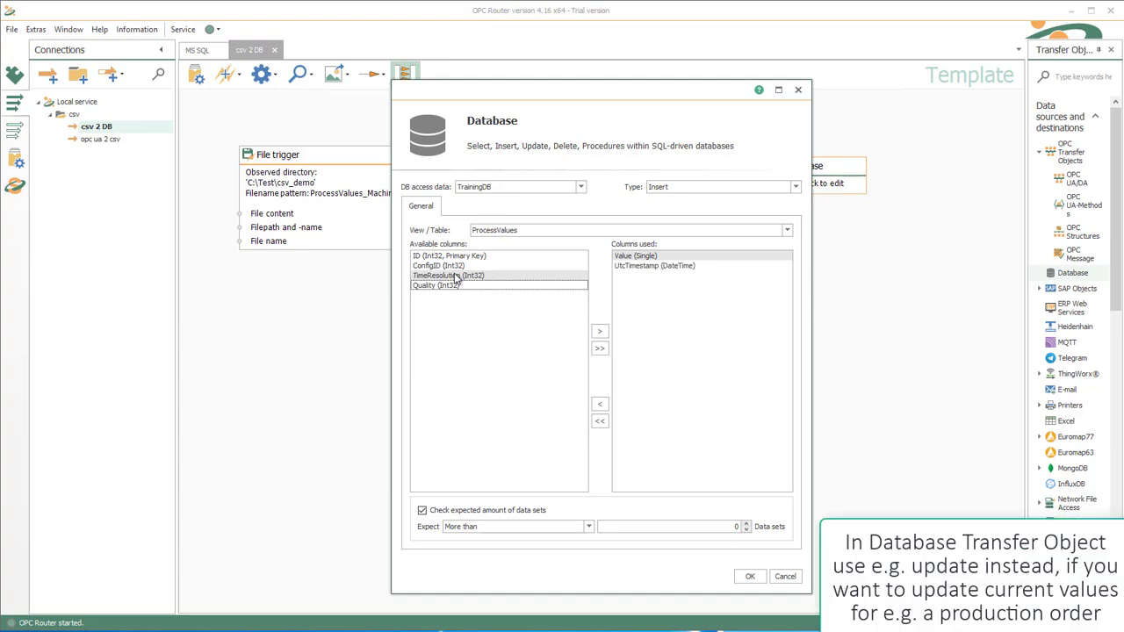
pyautogui.doubleClick(449, 266)
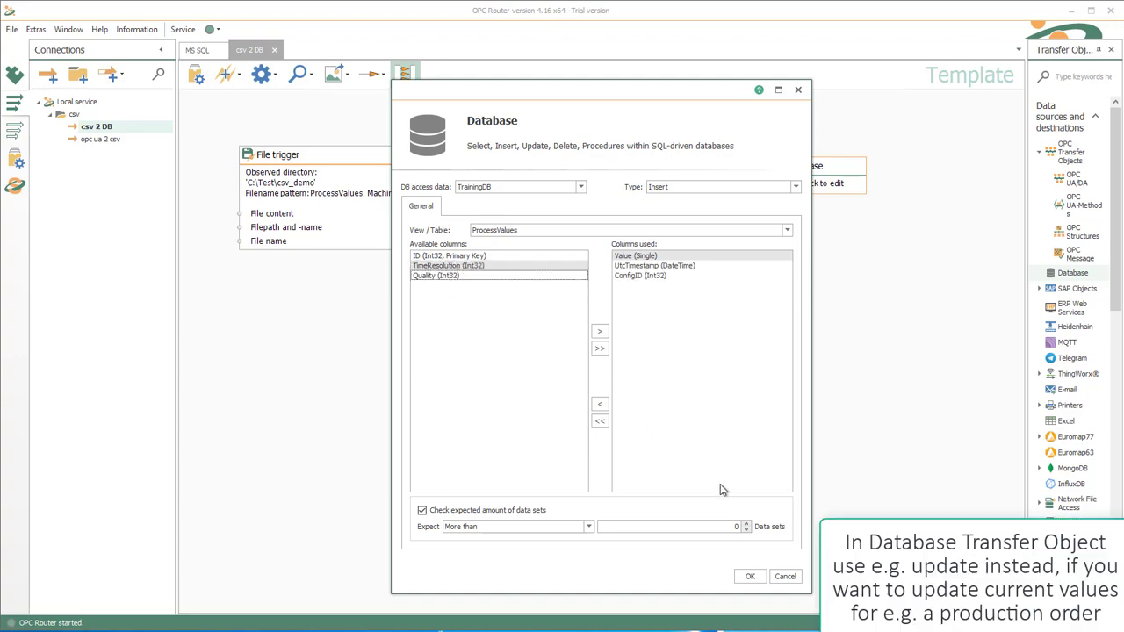
pyautogui.click(749, 576)
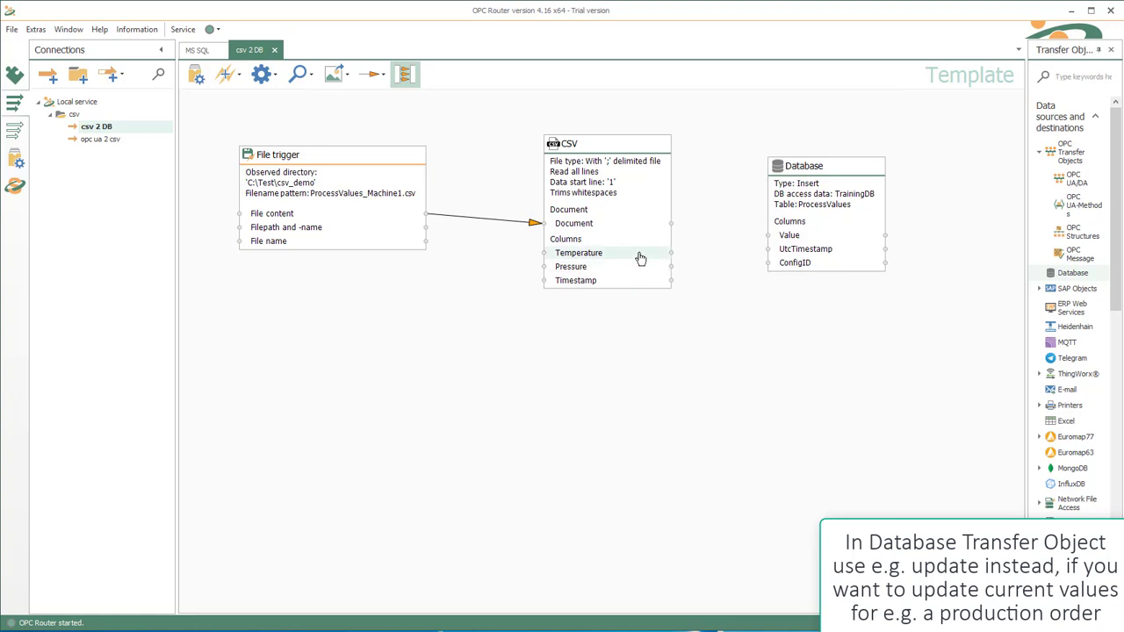
# Link the CSV columns Temperature to Value and Timestamp to UtcTimestamp in the Database object
pyautogui.moveTo(640, 258); pyautogui.dragTo(787, 239)
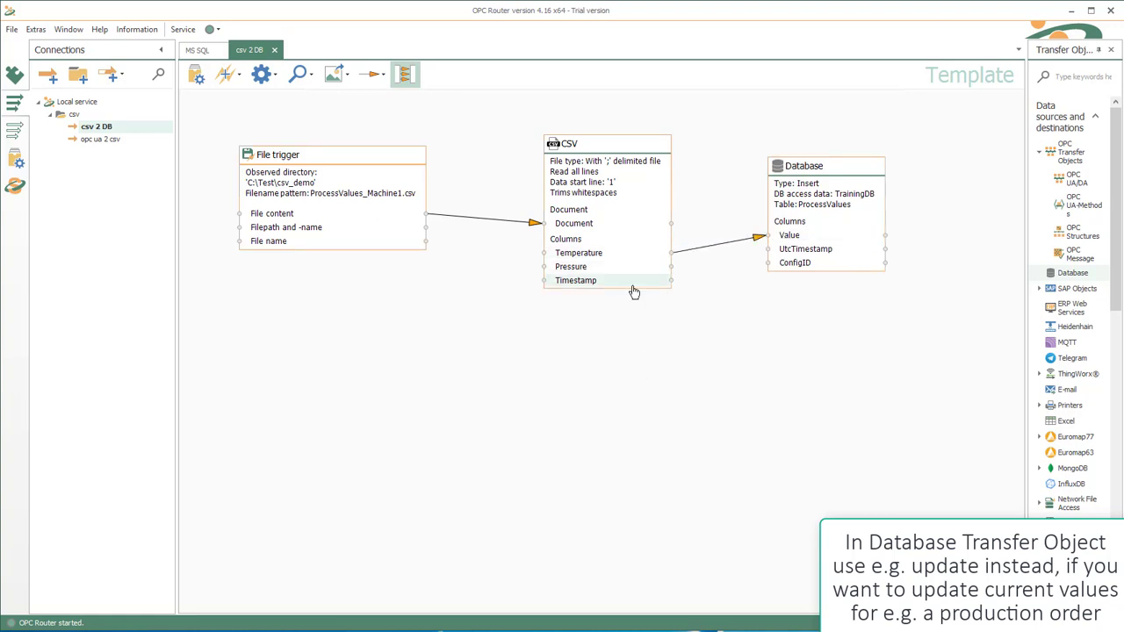
pyautogui.moveTo(634, 283); pyautogui.dragTo(787, 255)
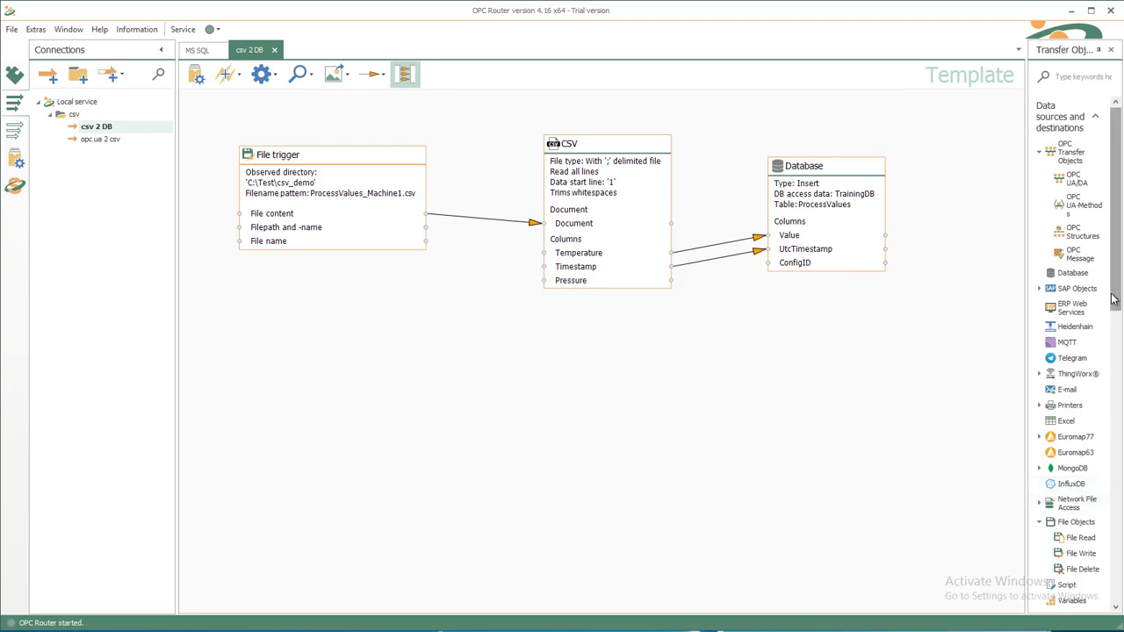
# Add a Constant Values object with the value 1001 beside the Database object and link it to ConfigID
pyautogui.moveTo(1113, 299); pyautogui.dragTo(1091, 369)
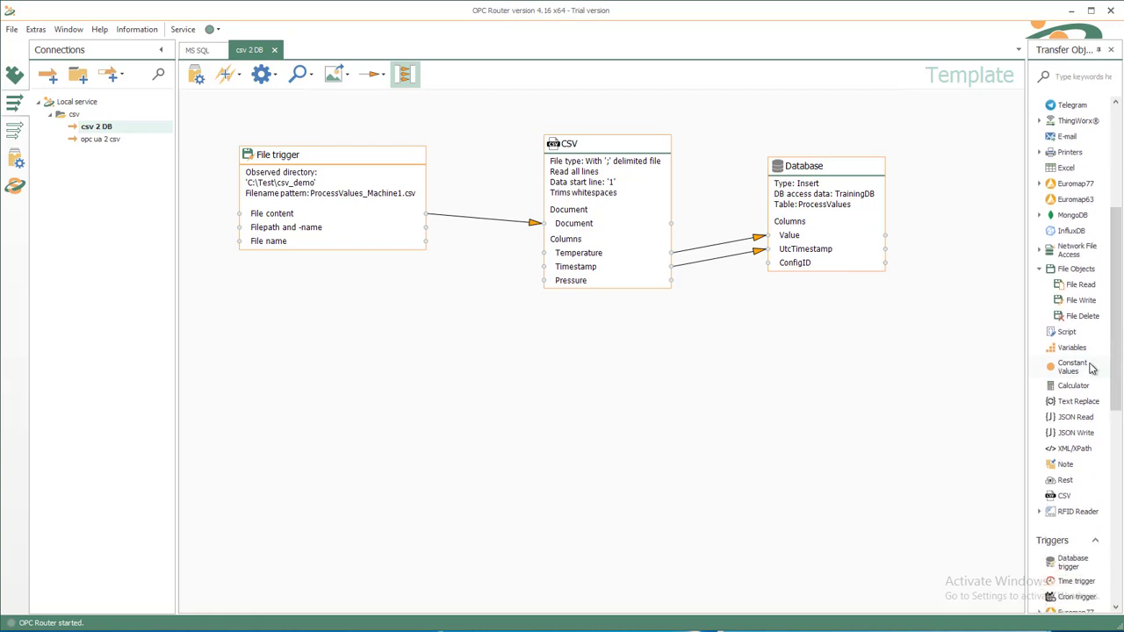
pyautogui.click(1091, 369)
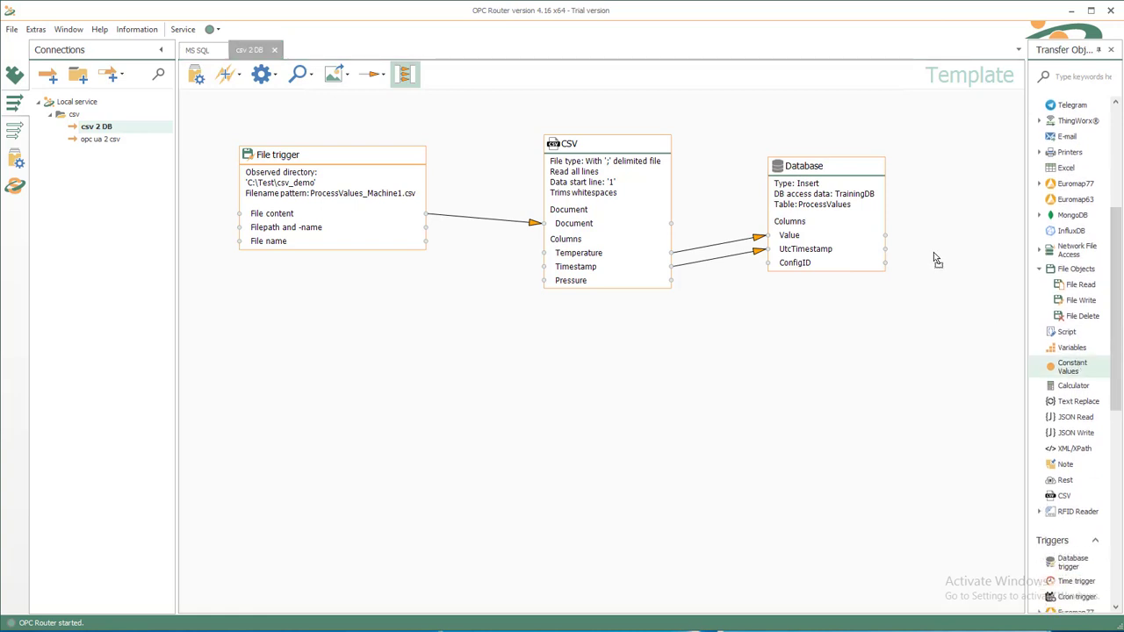
pyautogui.moveTo(935, 259); pyautogui.dragTo(935, 260)
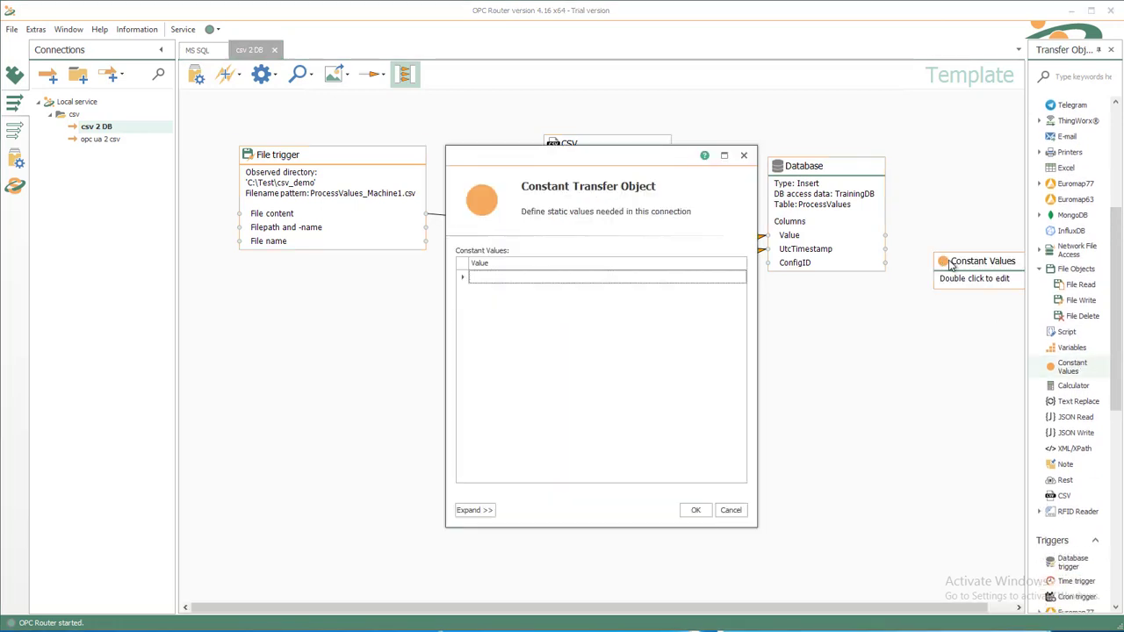
pyautogui.write('1001')
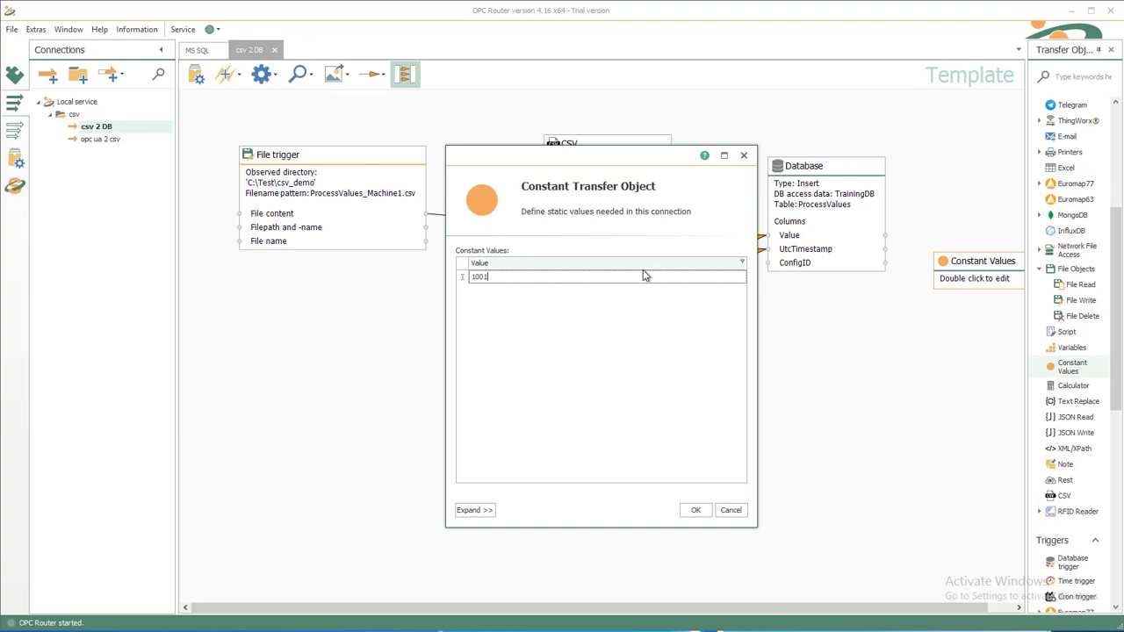
pyautogui.click(690, 510)
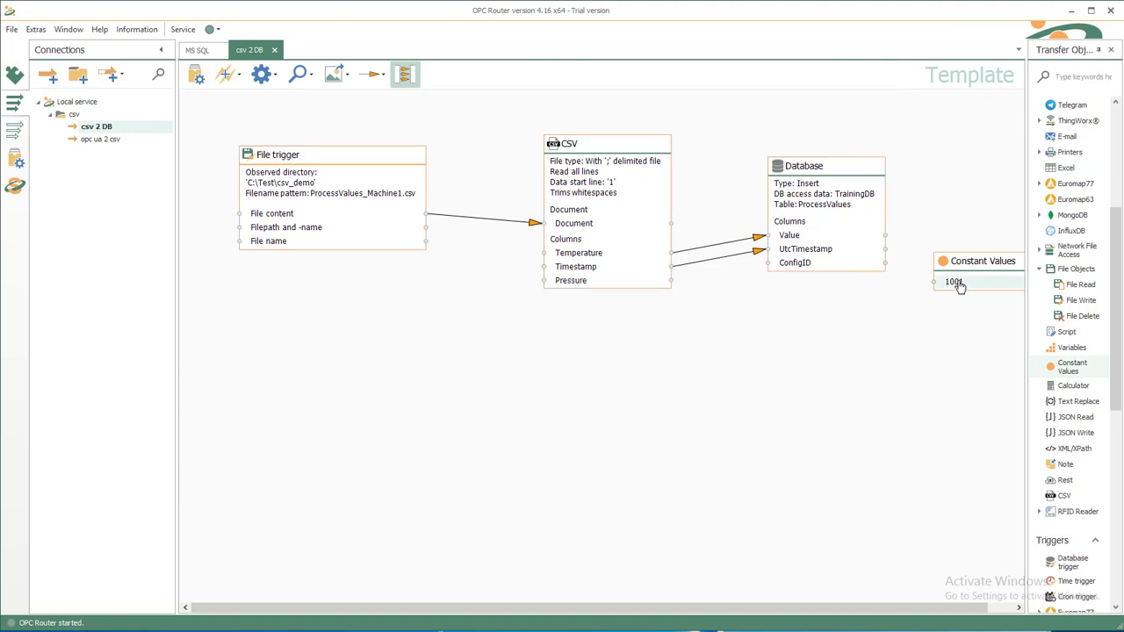
pyautogui.moveTo(960, 286); pyautogui.dragTo(862, 267)
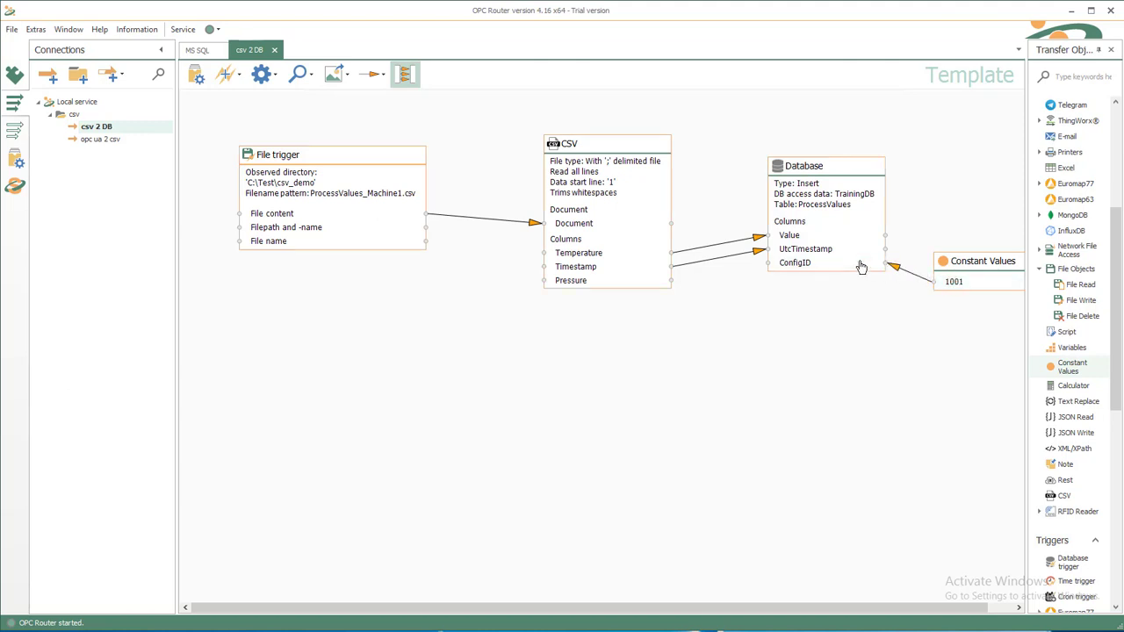
pyautogui.moveTo(955, 263); pyautogui.dragTo(942, 264)
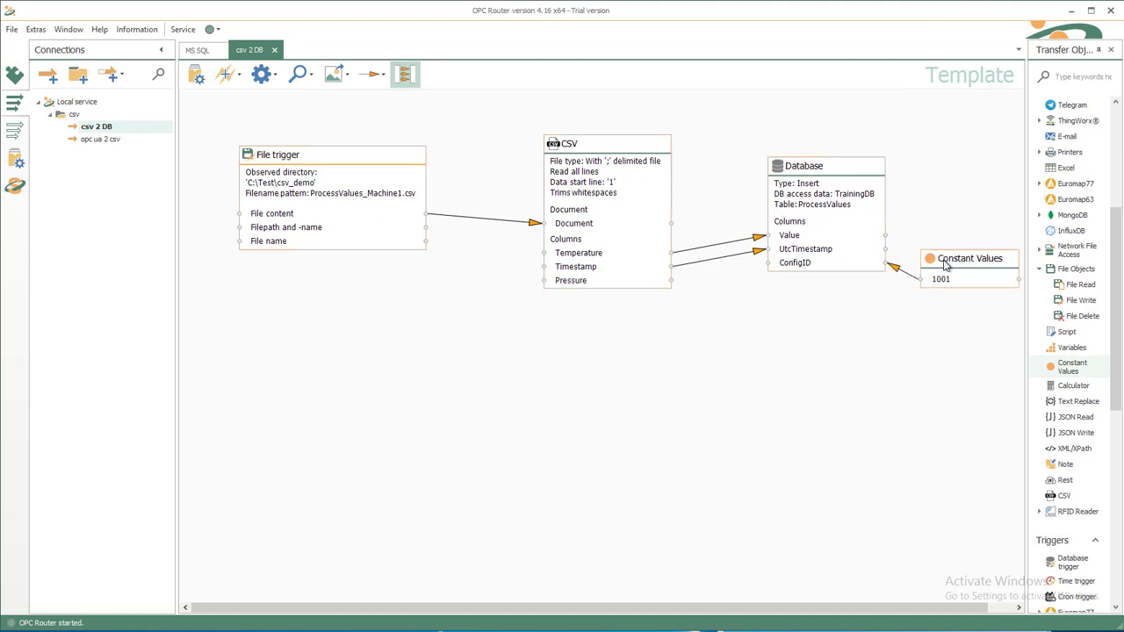
# Duplicate the Database object below the original and link CSV Pressure to its Value and Timestamp to its UtcTimestamp
pyautogui.rightClick(815, 170)
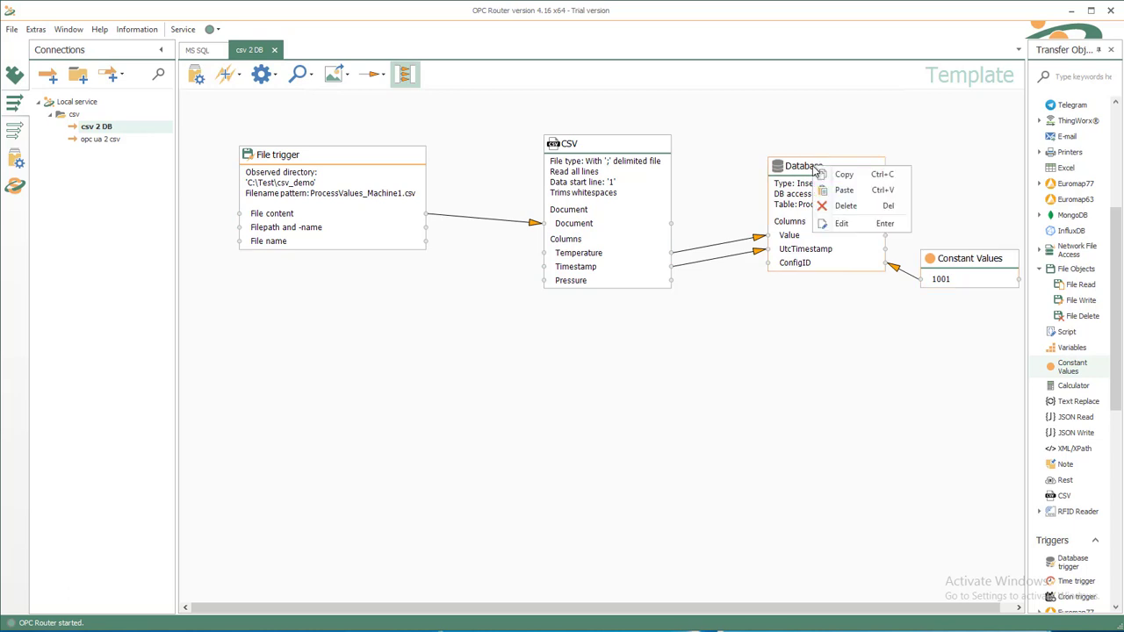
pyautogui.click(822, 176)
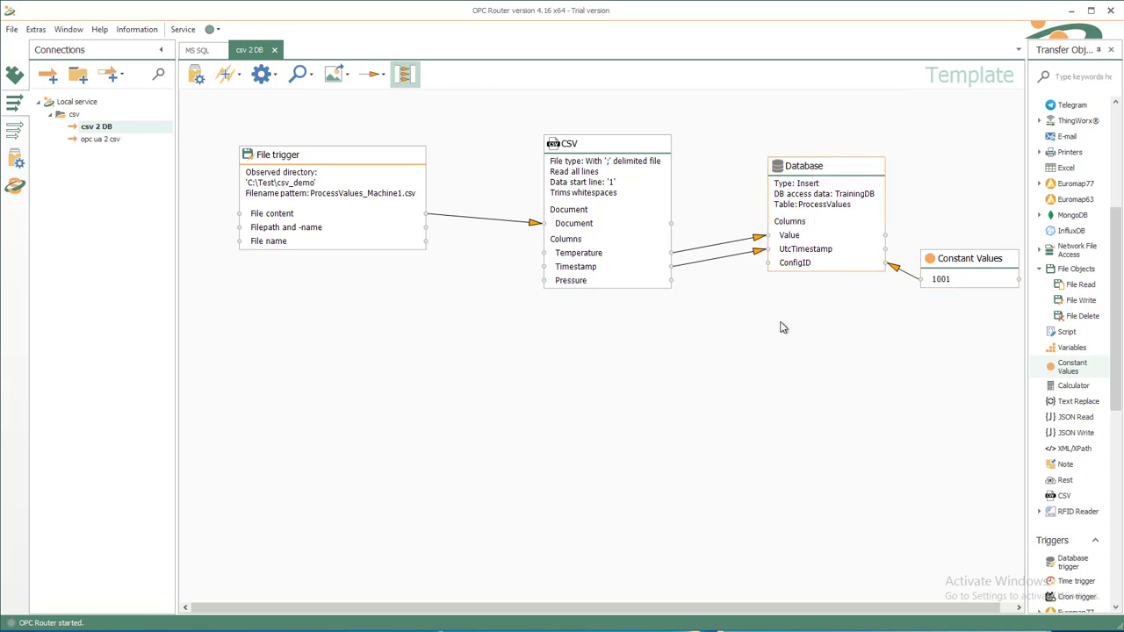
pyautogui.rightClick(772, 321)
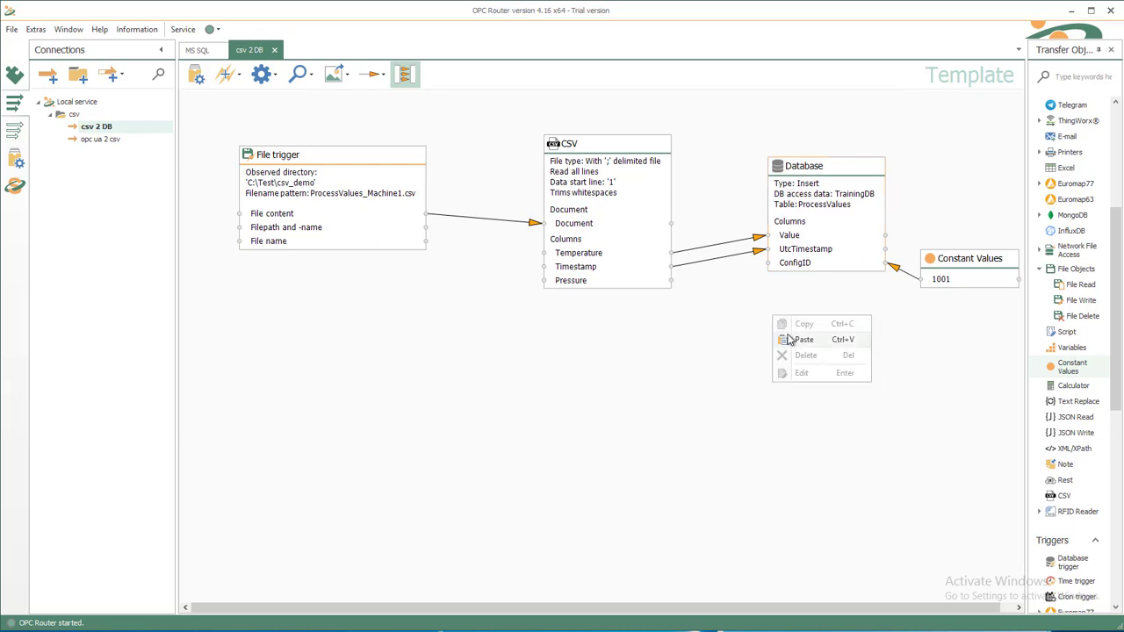
pyautogui.click(788, 339)
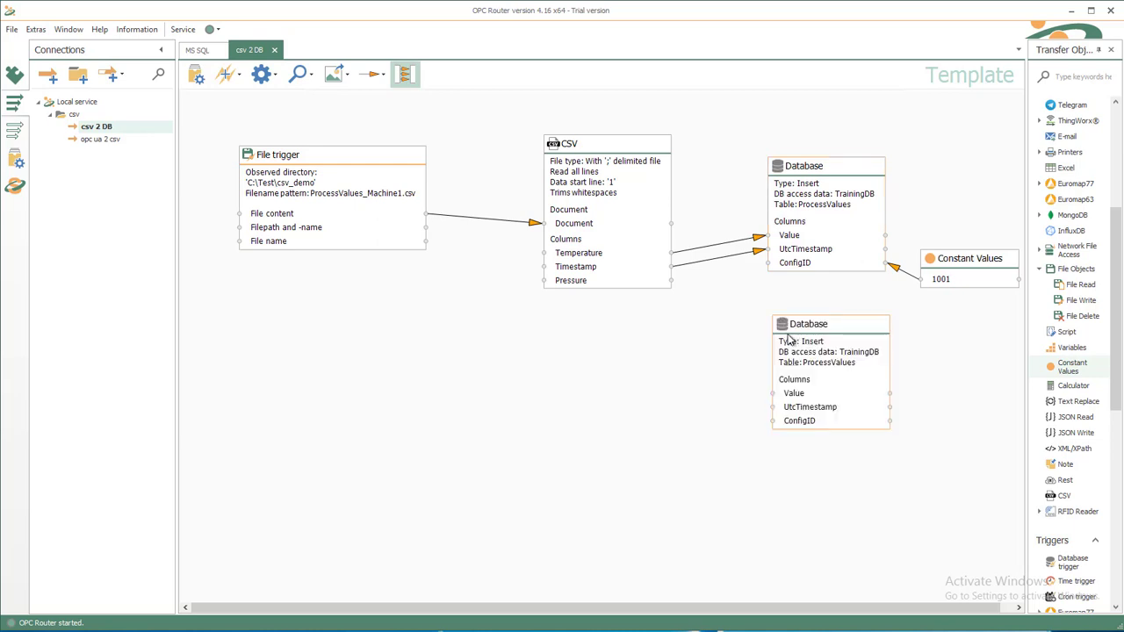
pyautogui.moveTo(617, 281); pyautogui.dragTo(797, 396)
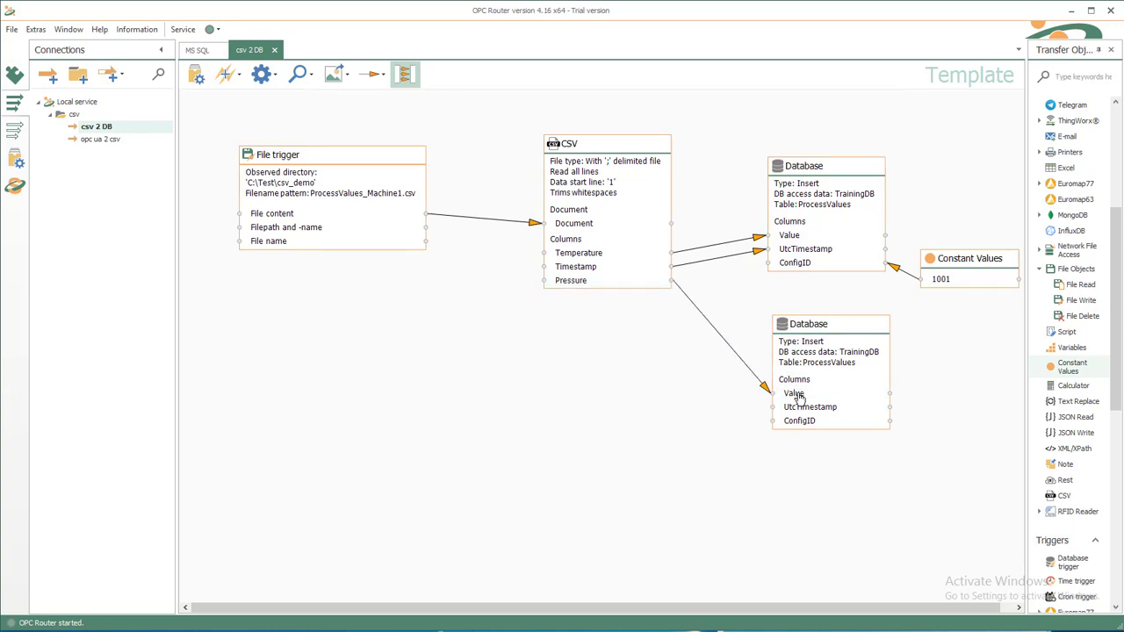
pyautogui.moveTo(619, 275); pyautogui.dragTo(797, 411)
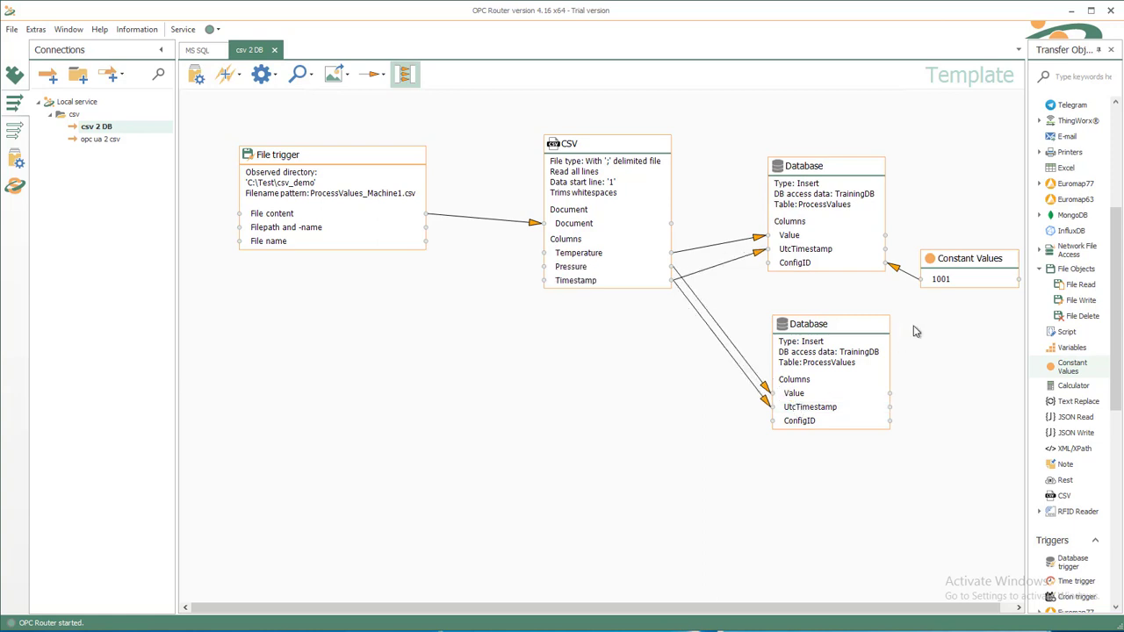
# Add the value 1002 to the Constant Values object and link it to the second Database object's ConfigID
pyautogui.doubleClick(981, 260)
pyautogui.click(559, 290)
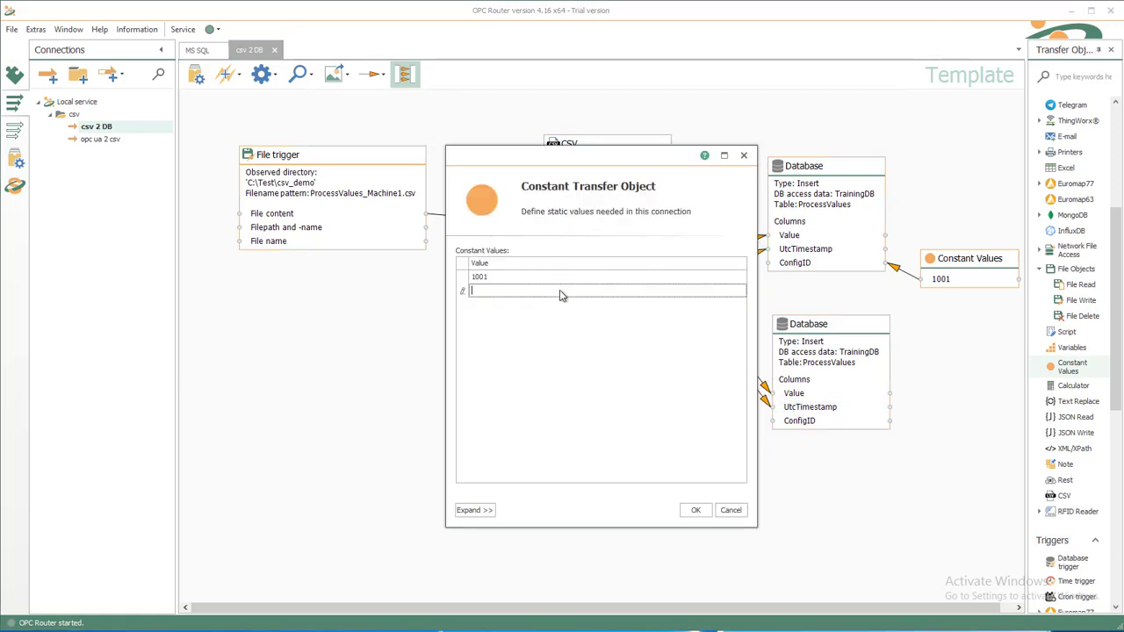
pyautogui.write('1002')
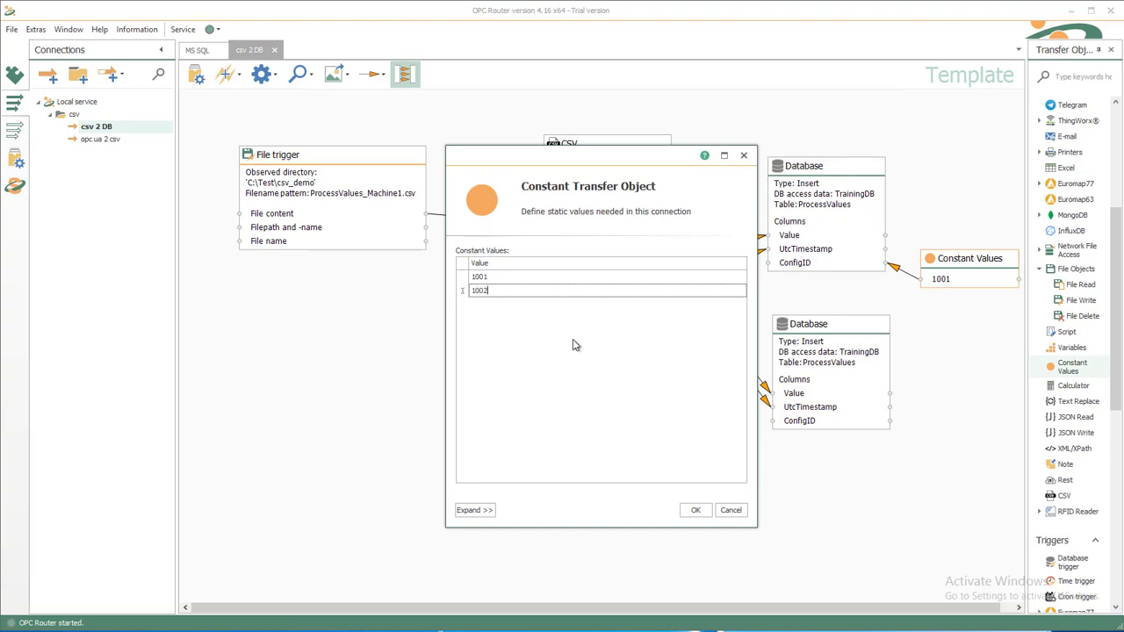
pyautogui.click(694, 510)
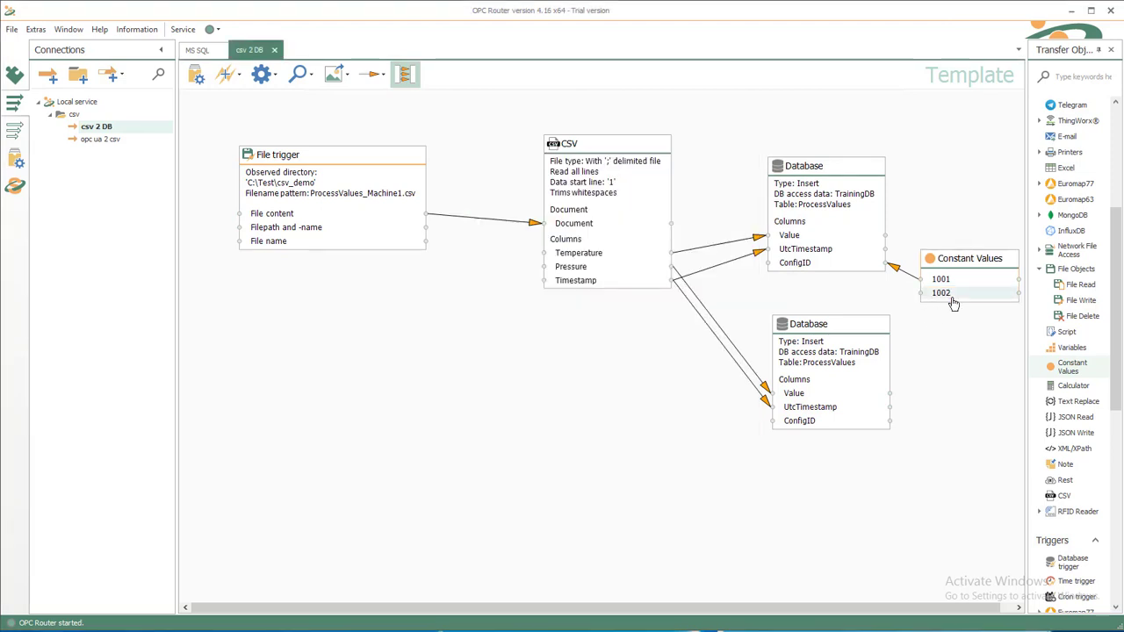
pyautogui.moveTo(953, 303); pyautogui.dragTo(856, 426)
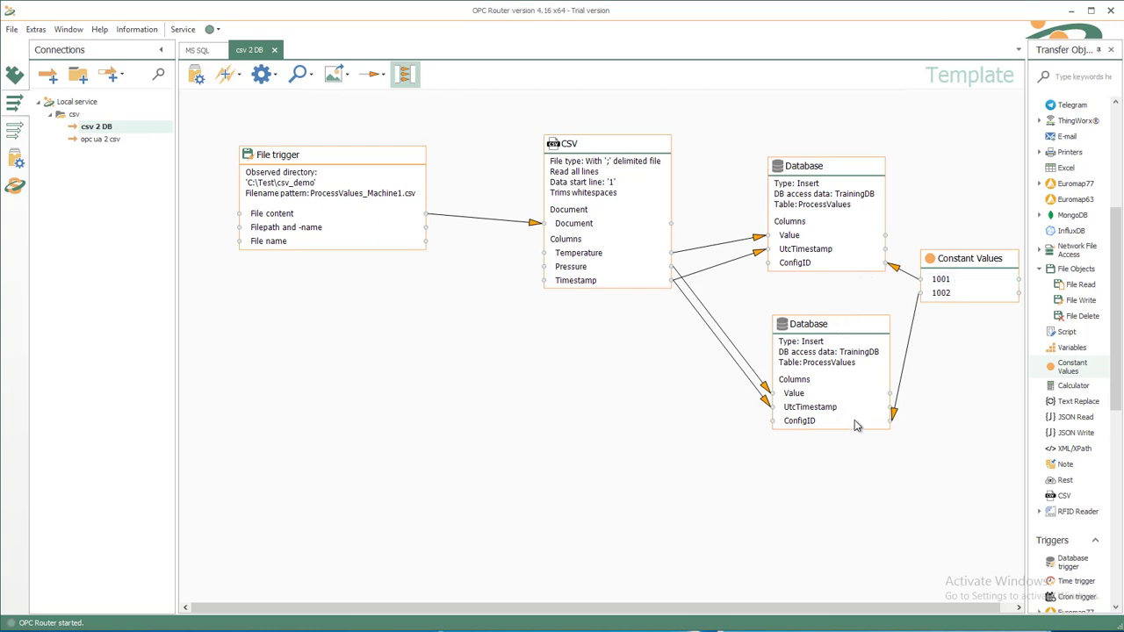
# Set the csv 2 DB connection productive
pyautogui.click(197, 76)
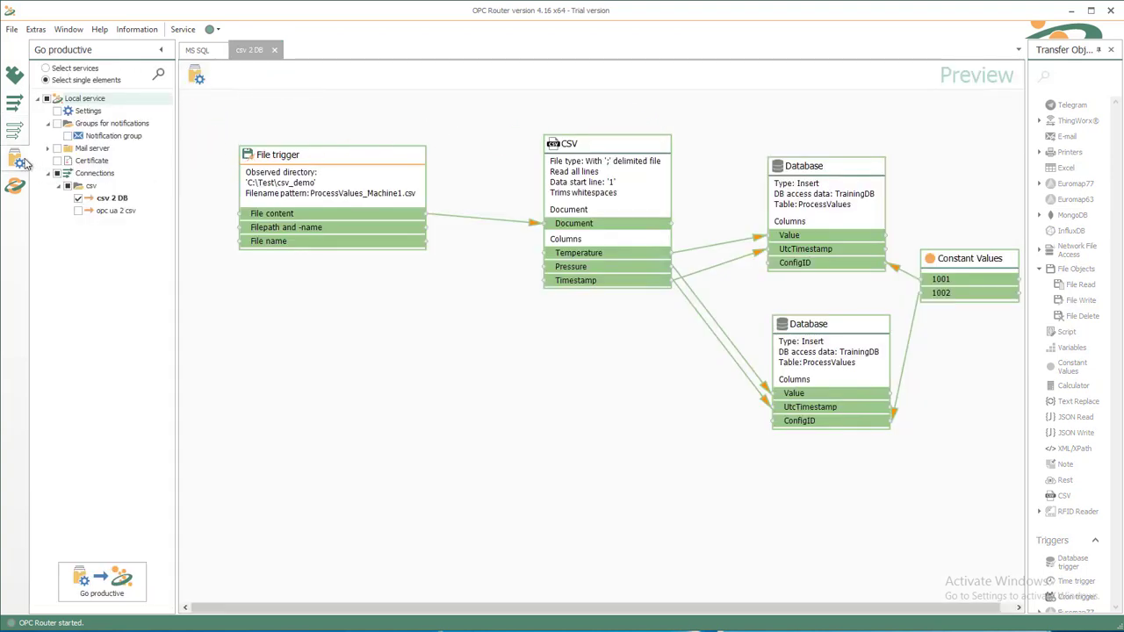
pyautogui.click(197, 79)
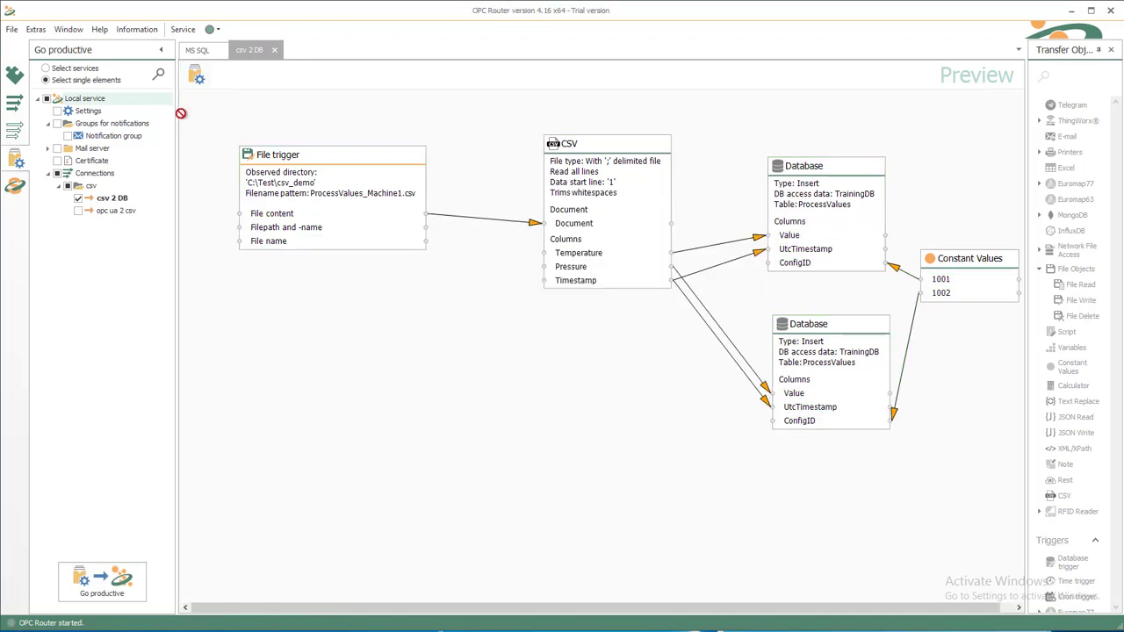
# Open the runtime status view and examine the csv 2 DB transfers, including the values passed from File trigger through CSV to Database
pyautogui.click(18, 185)
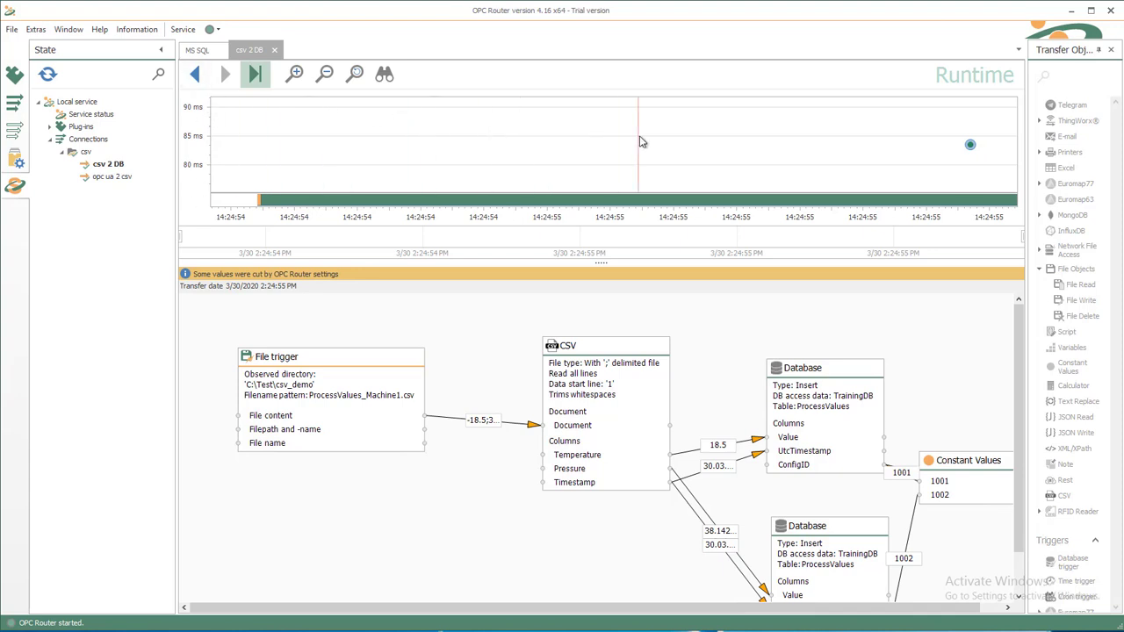
pyautogui.moveTo(971, 144)
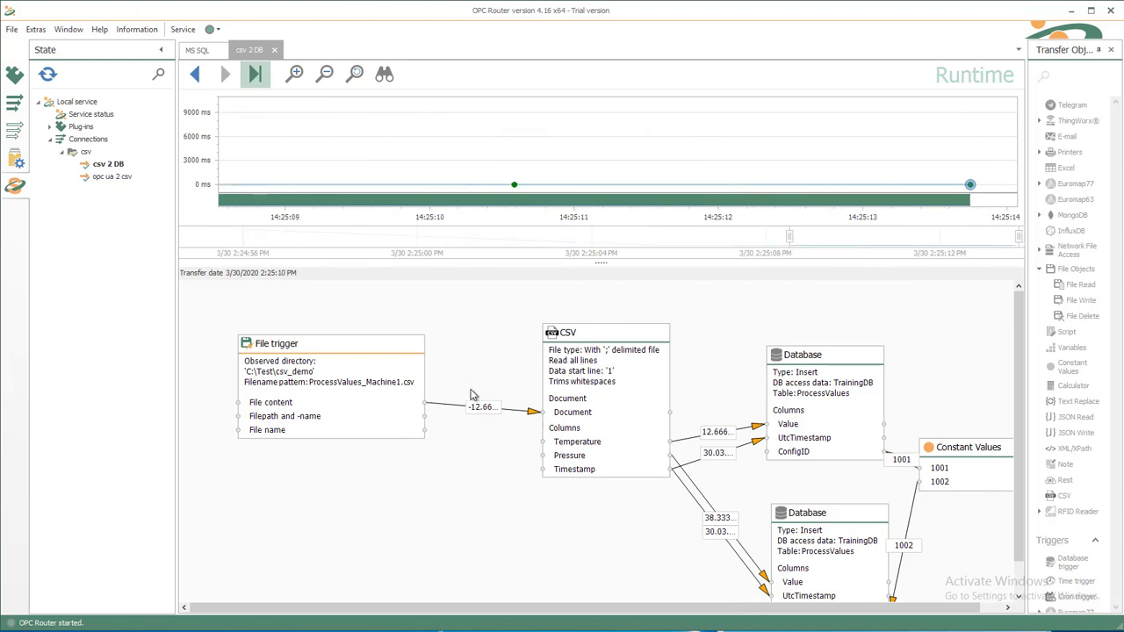
pyautogui.moveTo(474, 406)
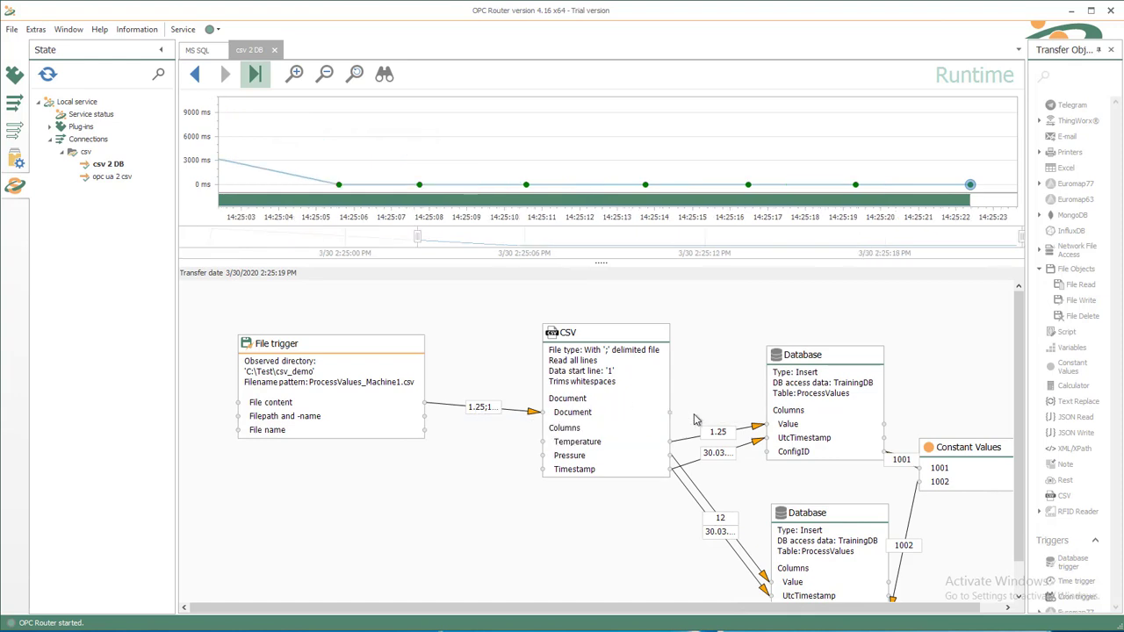
pyautogui.moveTo(718, 432)
pyautogui.moveTo(726, 463)
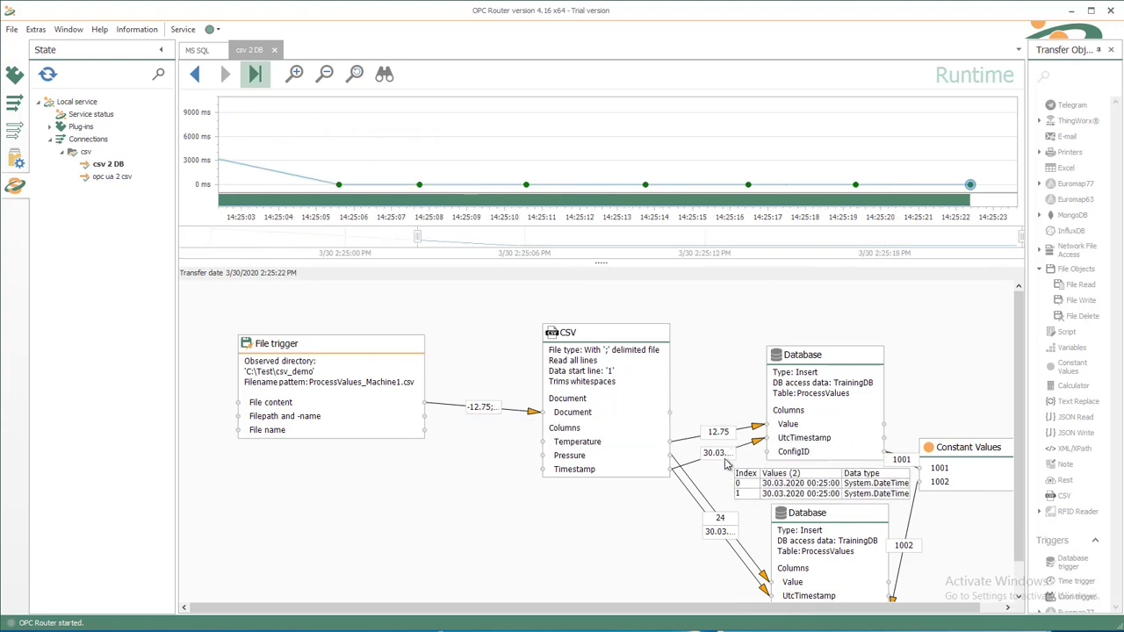
pyautogui.moveTo(788, 441)
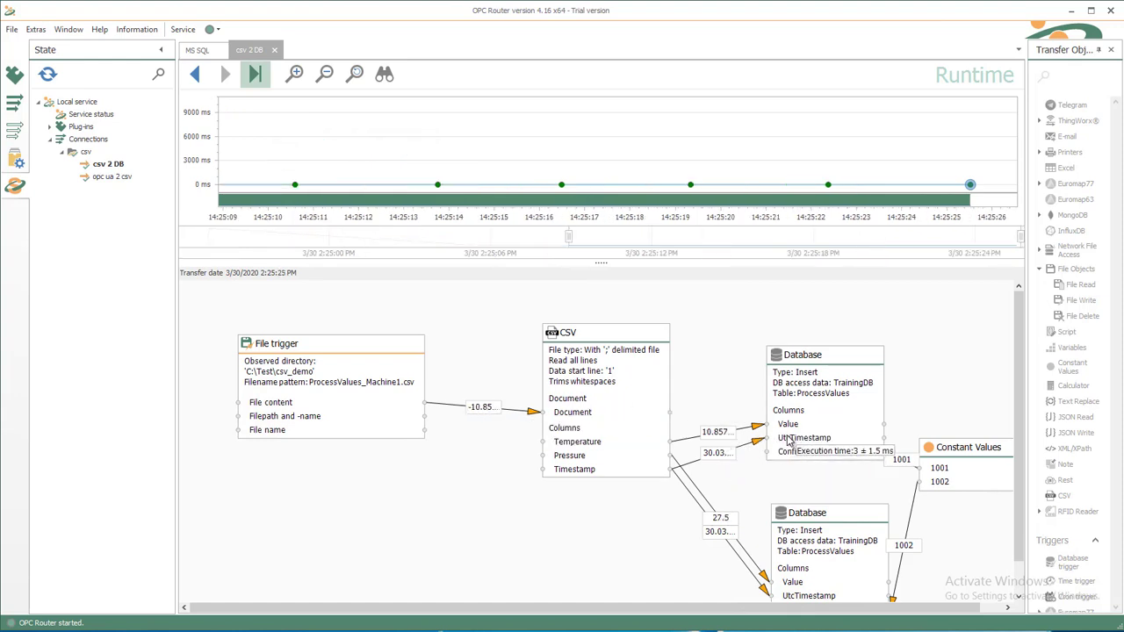
pyautogui.moveTo(380, 406)
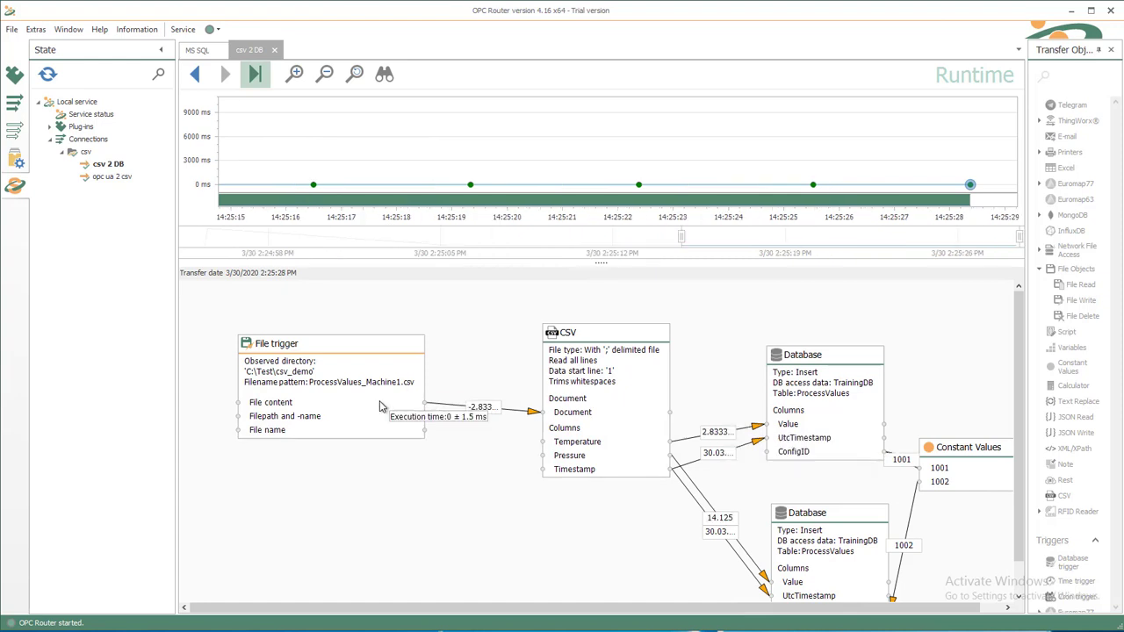
# Switch to SQL Server Management Studio, add "order by ID desc" below the ConfigID = 1002 condition, and execute the ProcessValues query
pyautogui.hotkey('alt', 'Tab')
pyautogui.hotkey('alt', 'Tab')
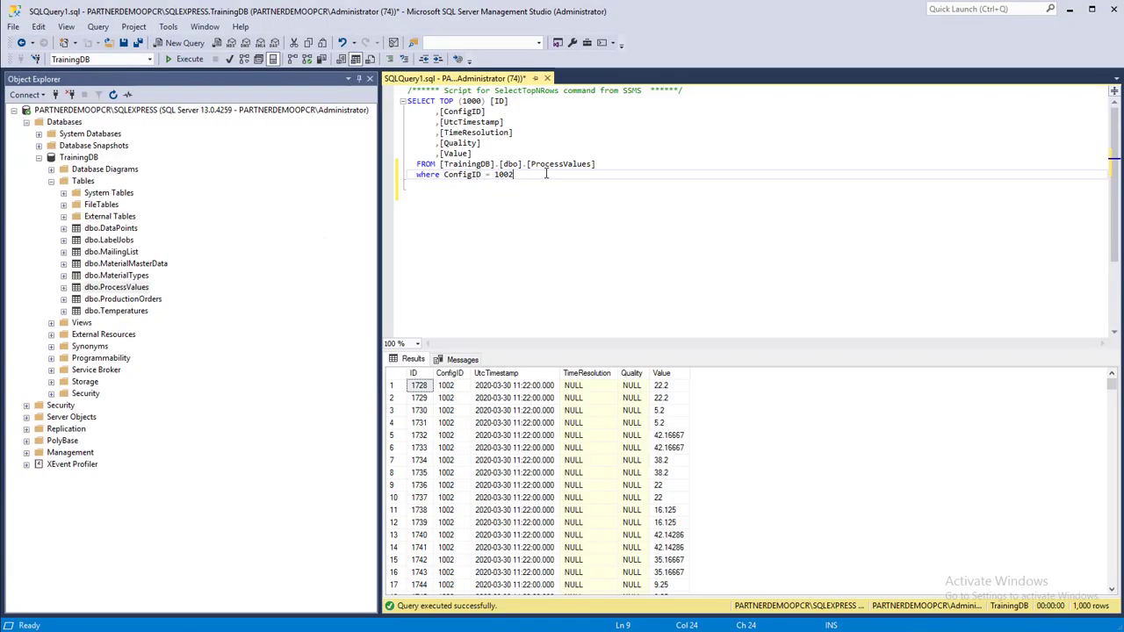
pyautogui.press('Return')
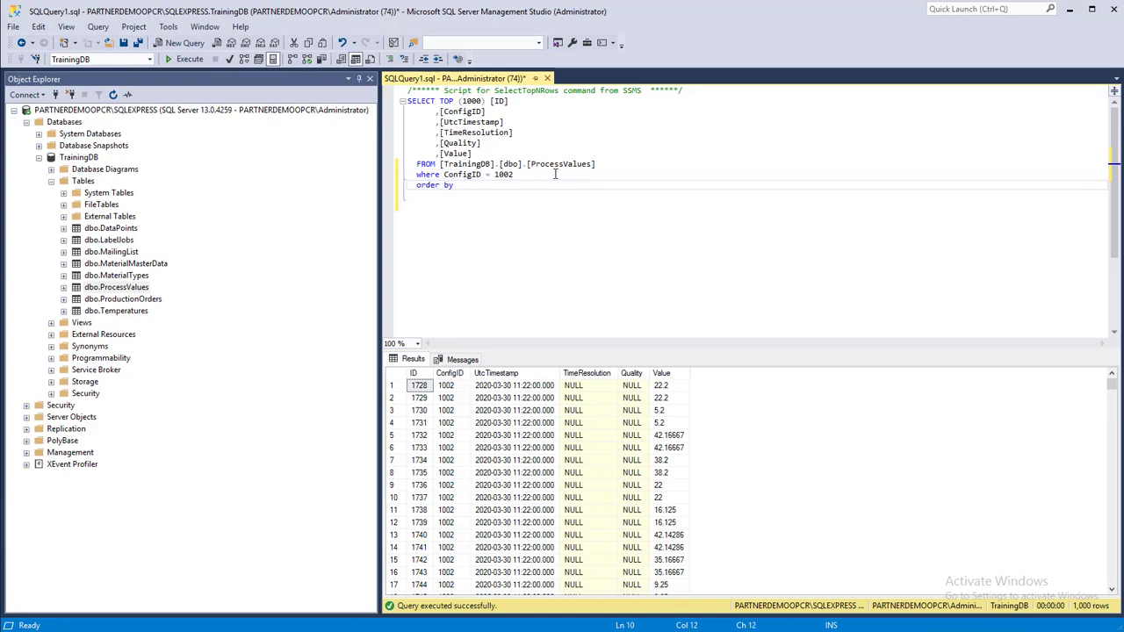
pyautogui.write('order by ID')
pyautogui.press('Escape')
pyautogui.click(183, 59)
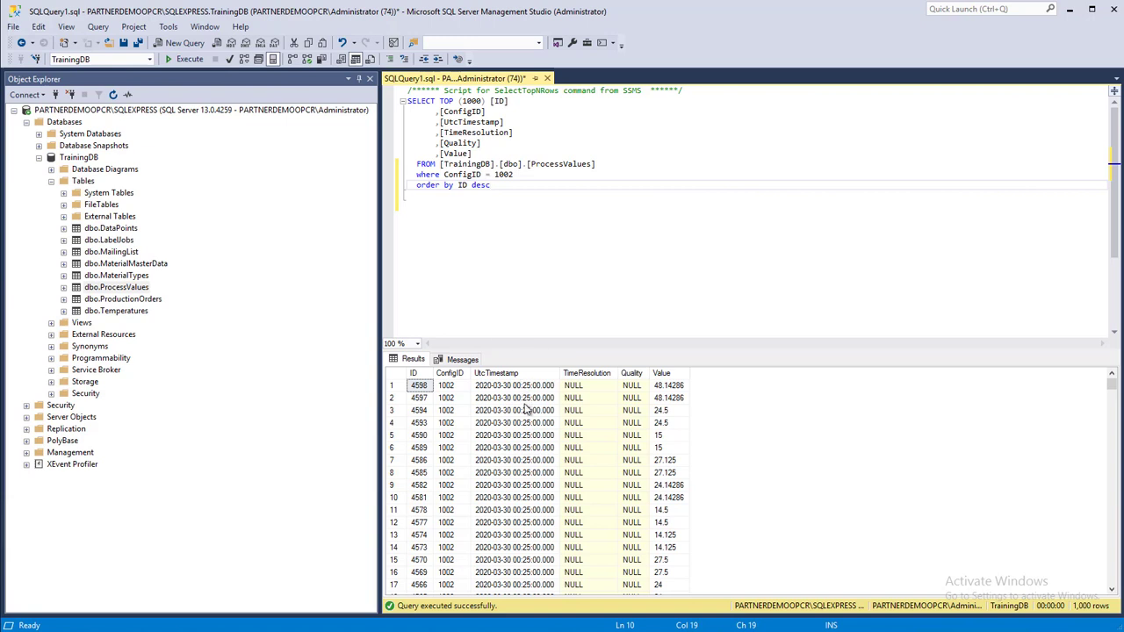